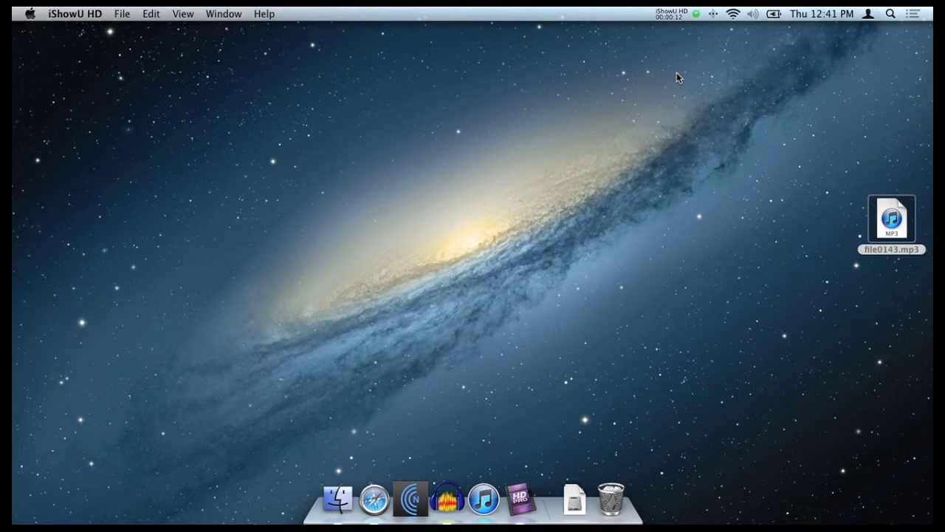
Move the file0143.mp3 icon across the desktop and back, leaving it near the right edge
{"action": "left_click_drag", "start_coordinate": [900, 219], "coordinate": [664, 171]}
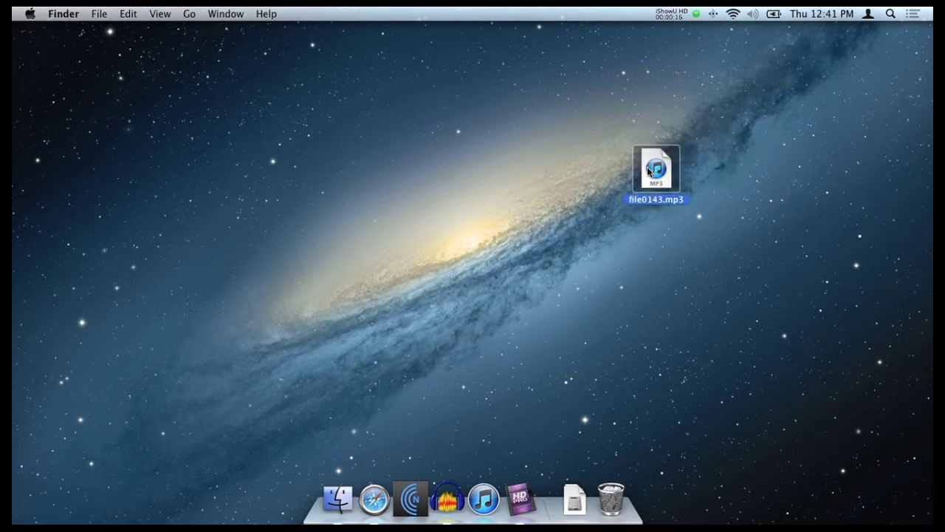
{"action": "left_click_drag", "start_coordinate": [859, 145], "coordinate": [871, 191]}
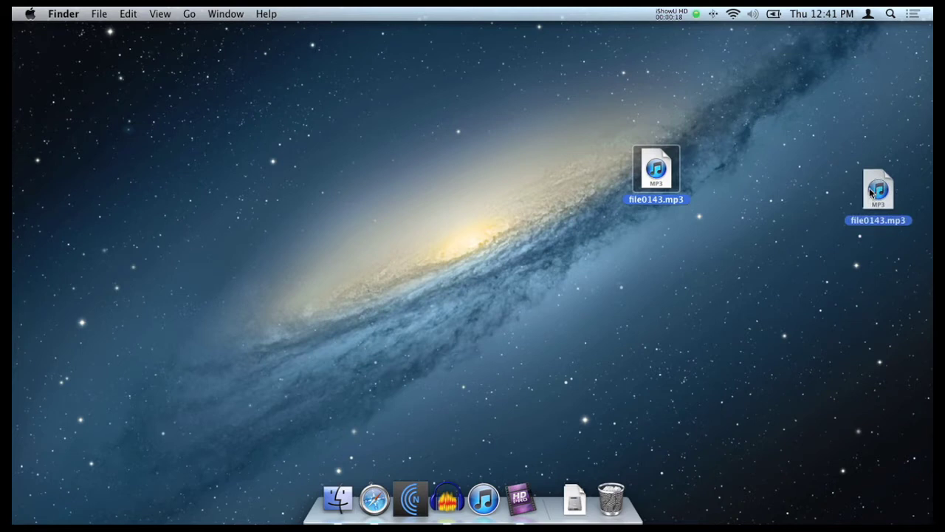
{"action": "left_click_drag", "start_coordinate": [869, 188], "coordinate": [869, 188]}
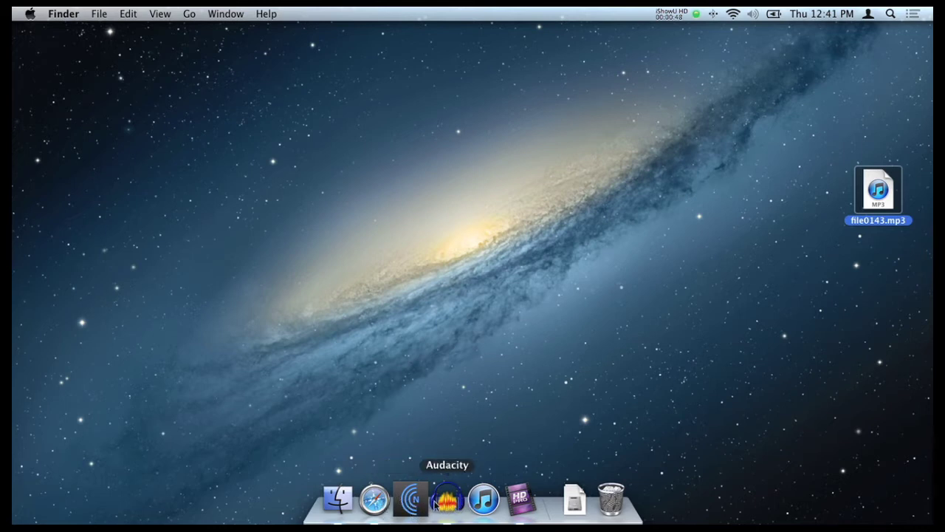
Launch Safari from the Dock and enter 'audacity download' in the Google search field
{"action": "left_click", "coordinate": [375, 501]}
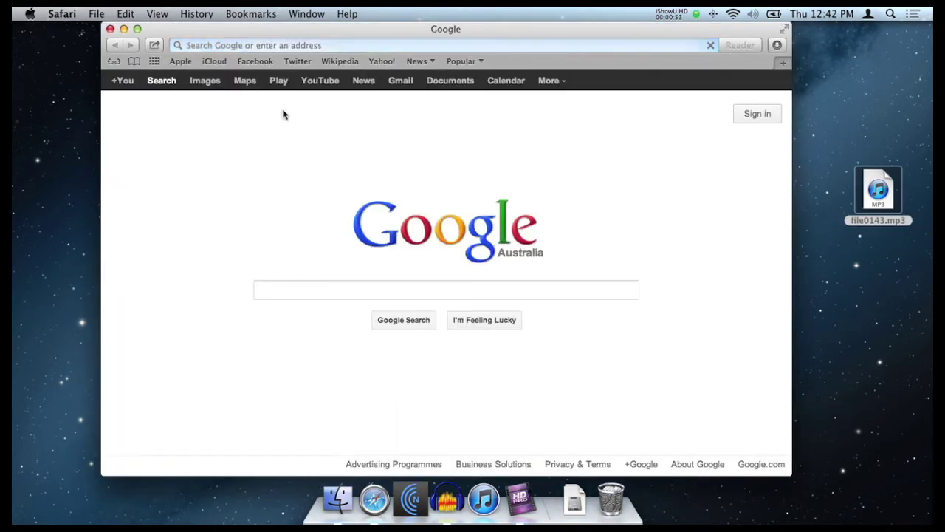
{"action": "left_click", "coordinate": [273, 289]}
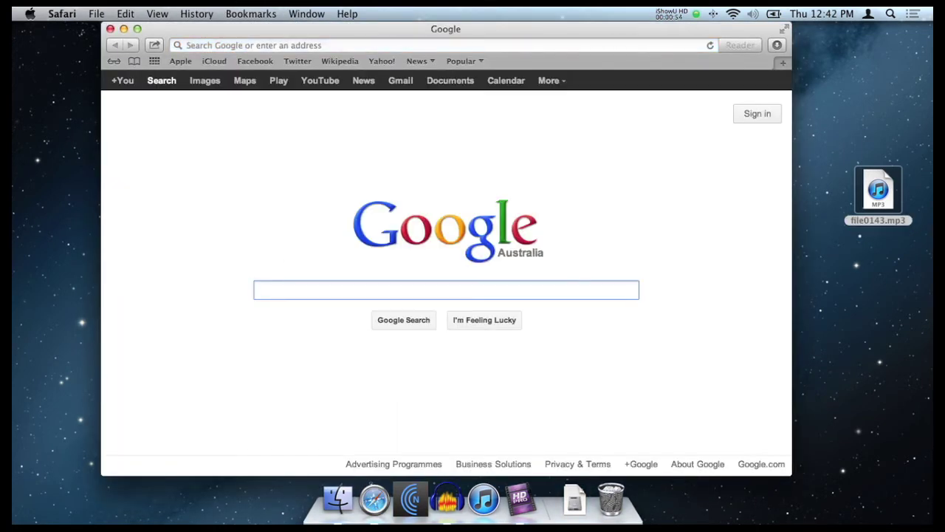
{"action": "type", "text": "audacity "}
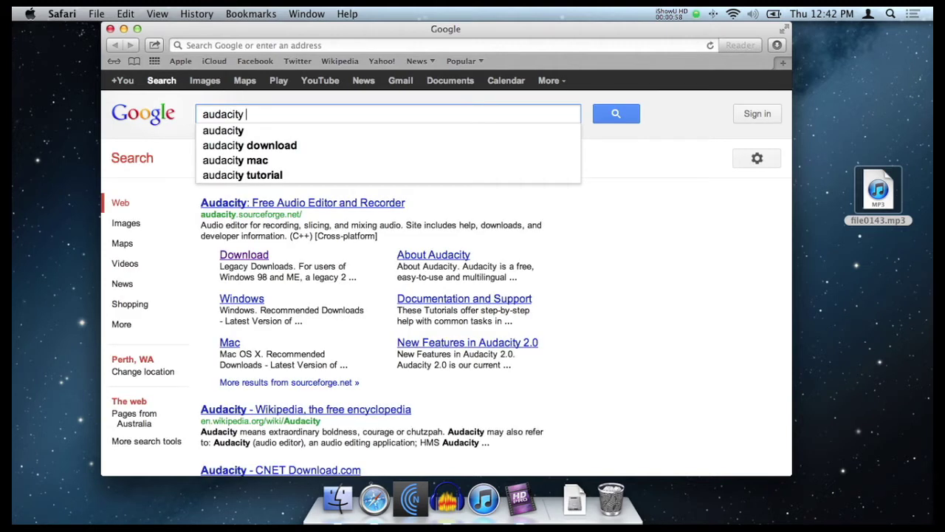
{"action": "type", "text": "dow"}
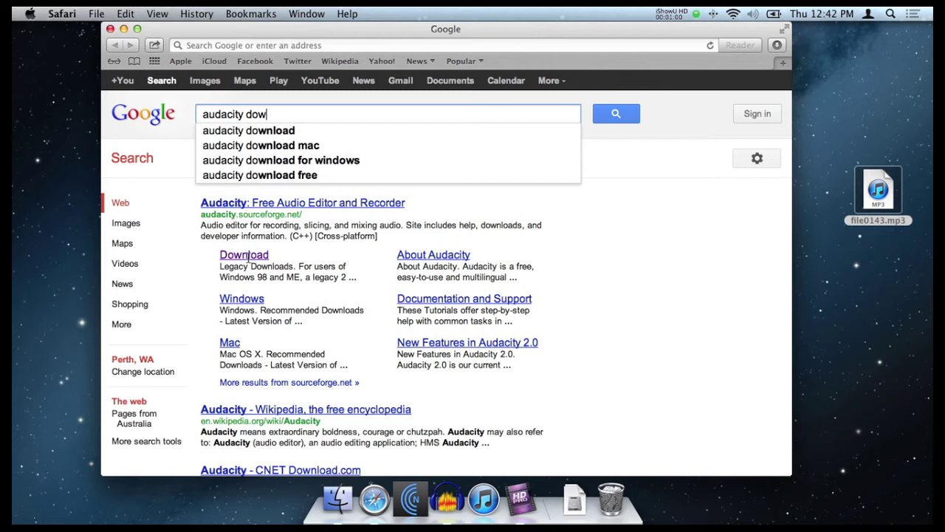
{"action": "type", "text": " n l"}
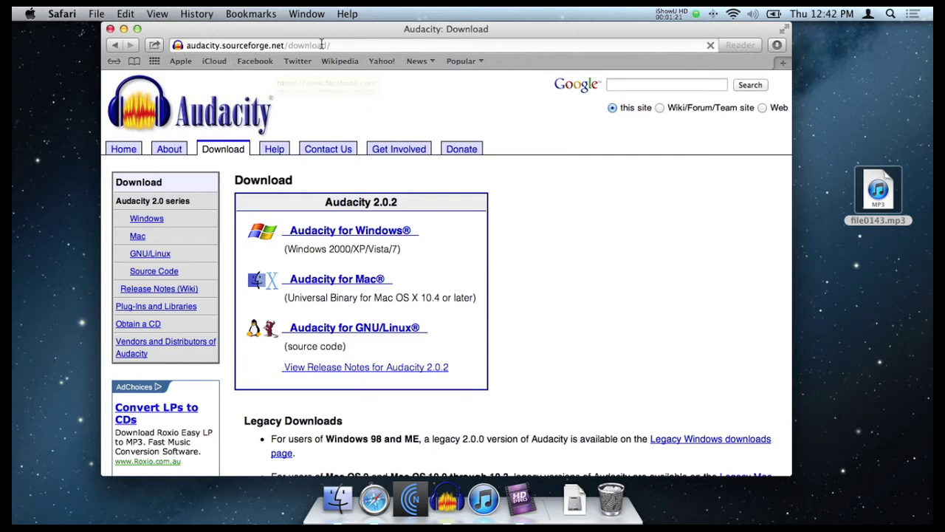
Search for 'audacity mp3' from the Safari address bar
{"action": "left_click", "coordinate": [344, 45]}
{"action": "type", "text": "au"}
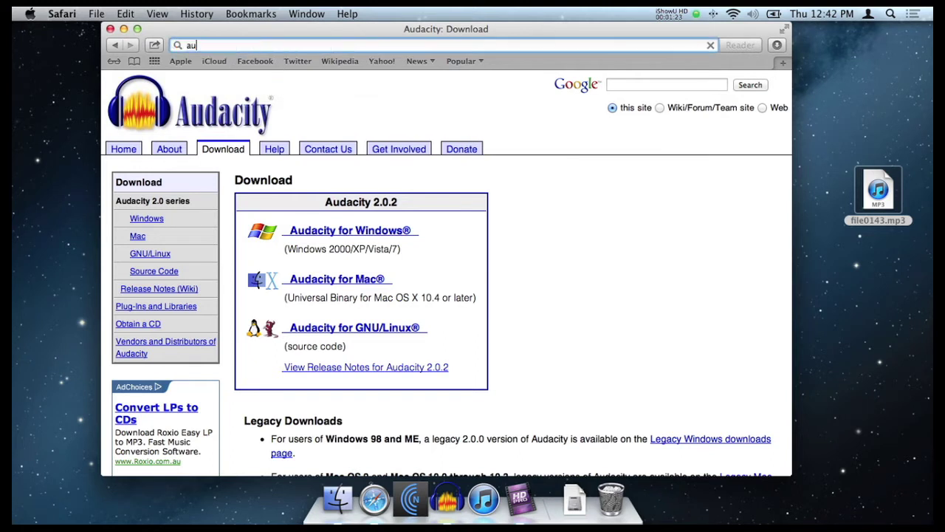
{"action": "type", "text": "dacity mp3"}
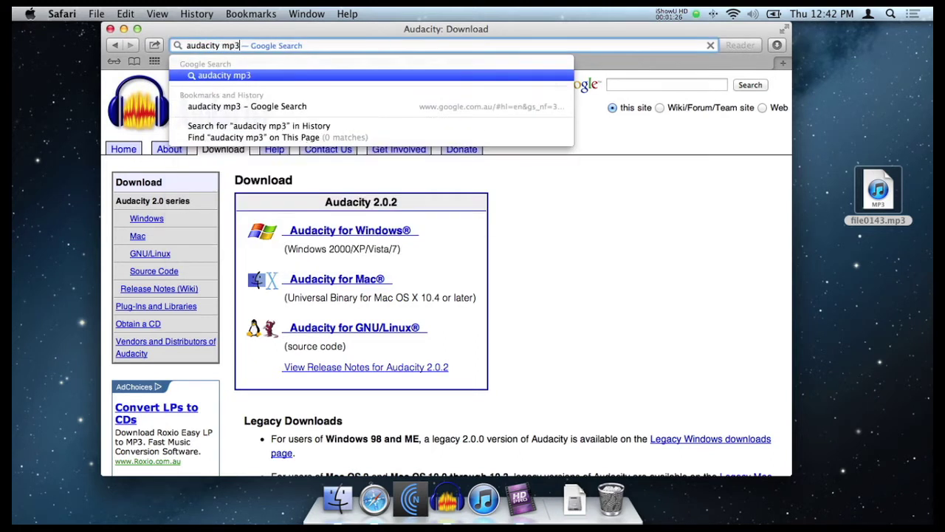
{"action": "key", "text": "Return"}
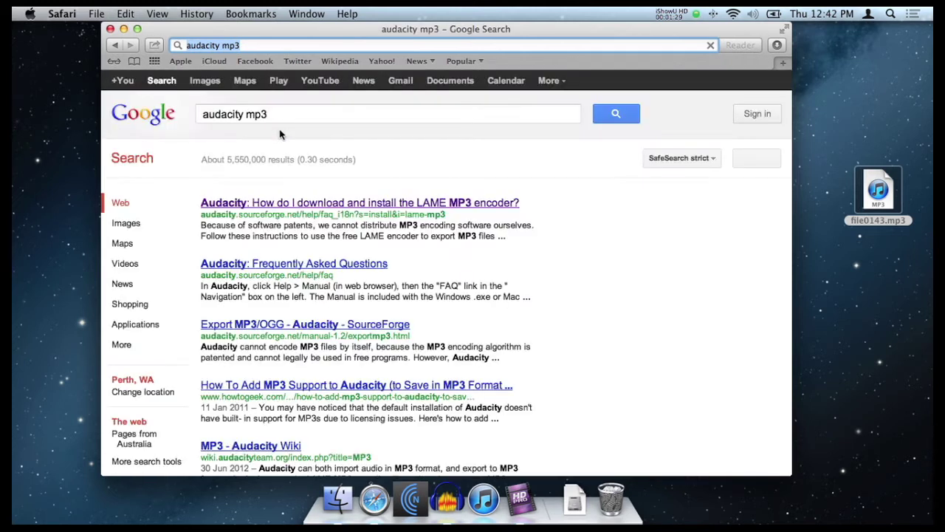
Open the LAME MP3 encoder help result and read through its Windows and Mac instructions
{"action": "left_click", "coordinate": [277, 203]}
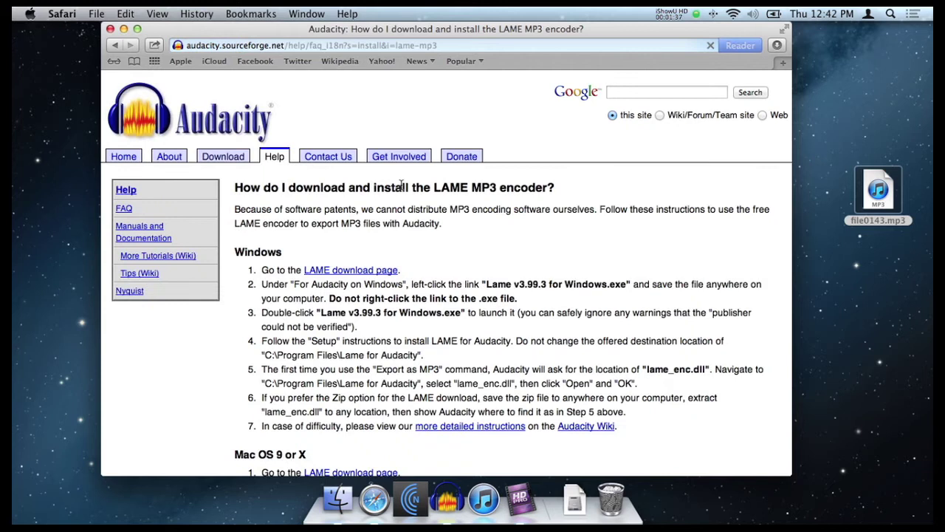
{"action": "scroll", "coordinate": [403, 189], "scroll_direction": "down", "scroll_amount": 3}
{"action": "scroll", "coordinate": [403, 189], "scroll_direction": "down", "scroll_amount": 4}
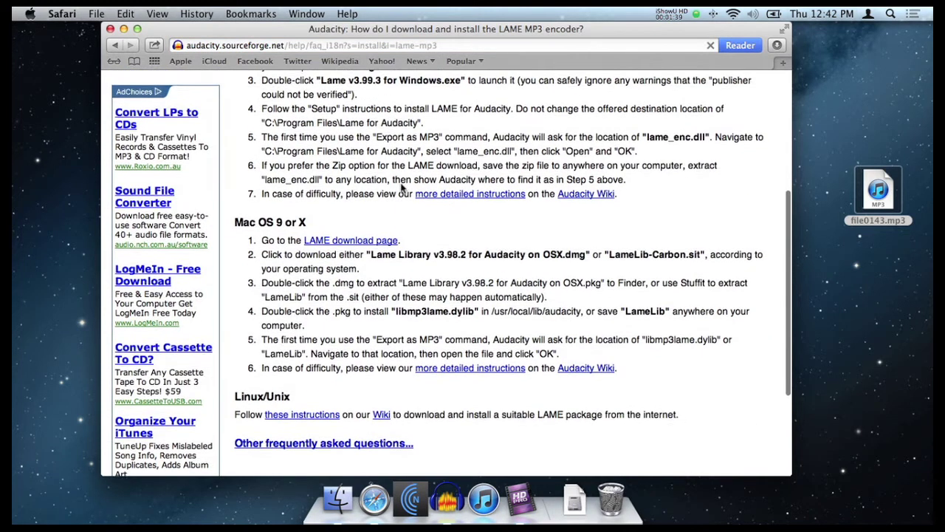
{"action": "scroll", "coordinate": [403, 189], "scroll_direction": "up", "scroll_amount": 6}
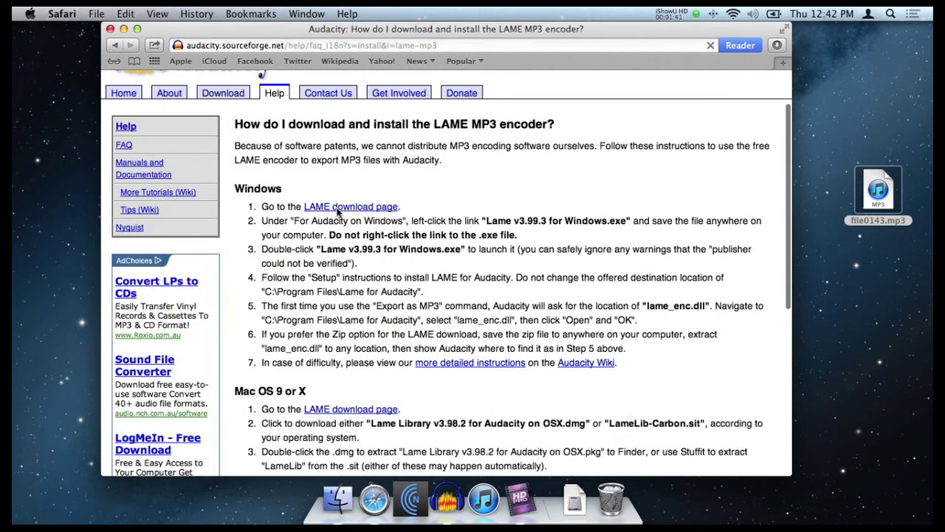
{"action": "scroll", "coordinate": [318, 328], "scroll_direction": "down", "scroll_amount": 1}
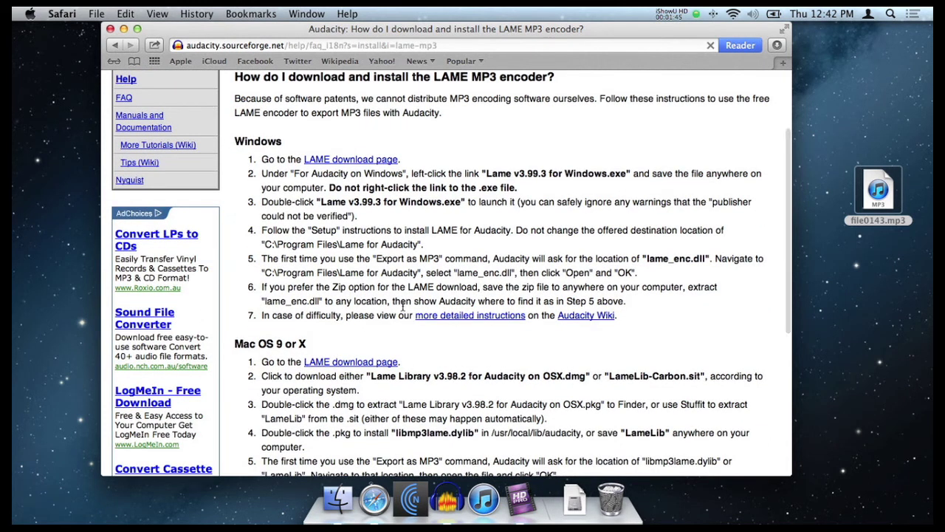
{"action": "scroll", "coordinate": [402, 309], "scroll_direction": "down", "scroll_amount": 1}
{"action": "scroll", "coordinate": [403, 309], "scroll_direction": "down", "scroll_amount": 1}
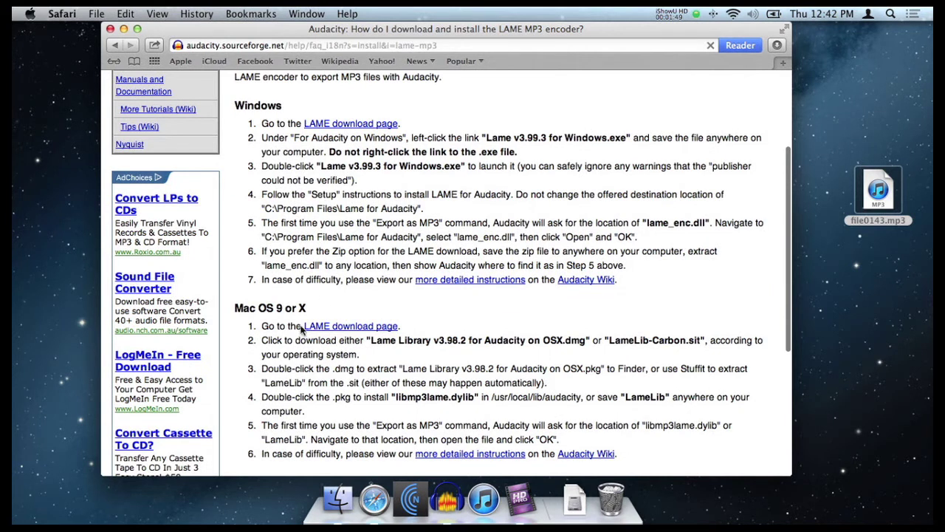
{"action": "scroll", "coordinate": [392, 156], "scroll_direction": "up", "scroll_amount": 3}
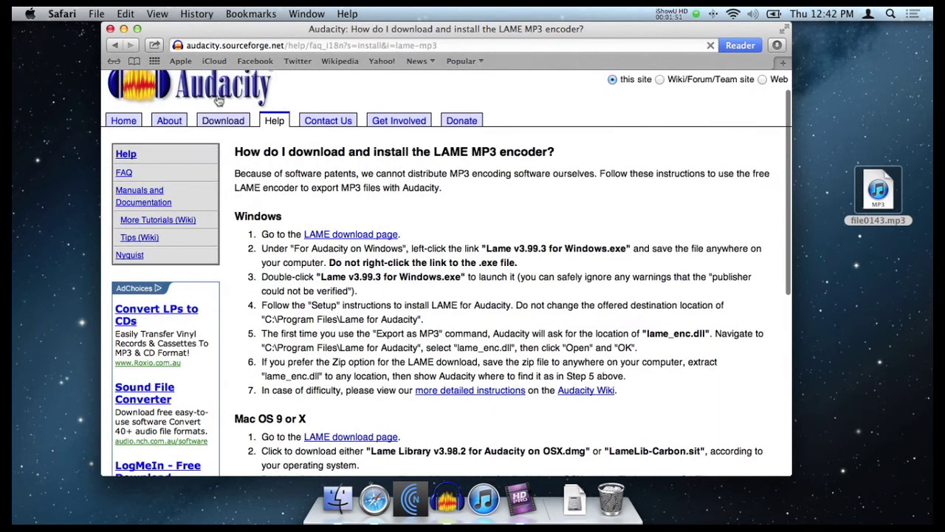
Replace the address with a search for 'levelator download'
{"action": "left_click", "coordinate": [238, 45]}
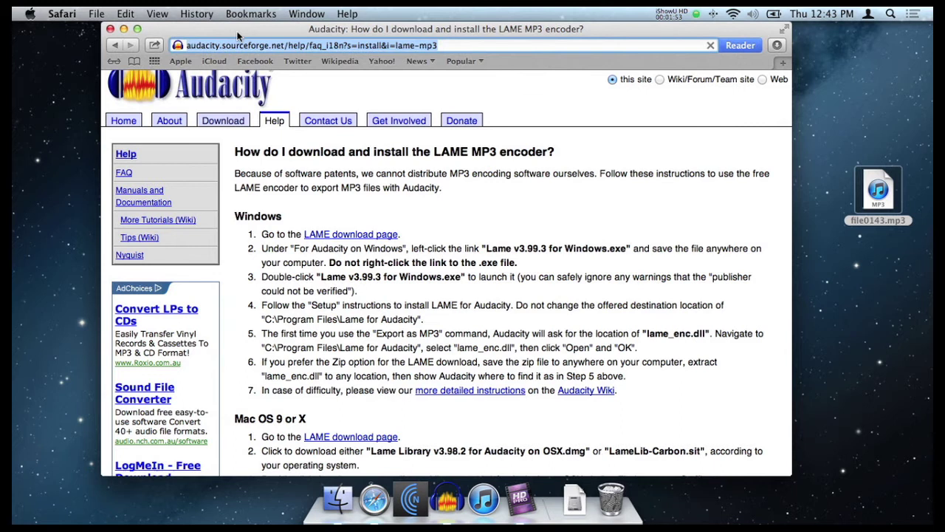
{"action": "key", "text": "BackSpace"}
{"action": "type", "text": "lev"}
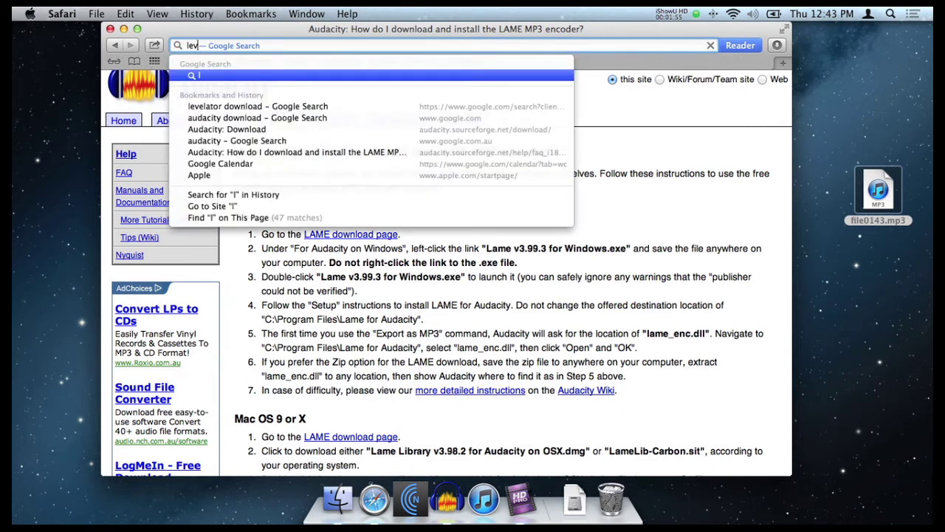
{"action": "type", "text": "e"}
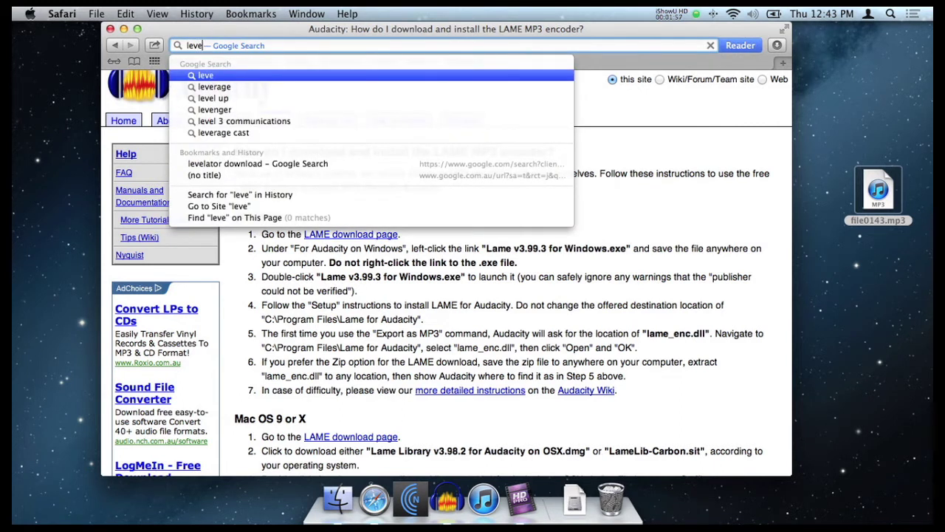
{"action": "type", "text": "lator "}
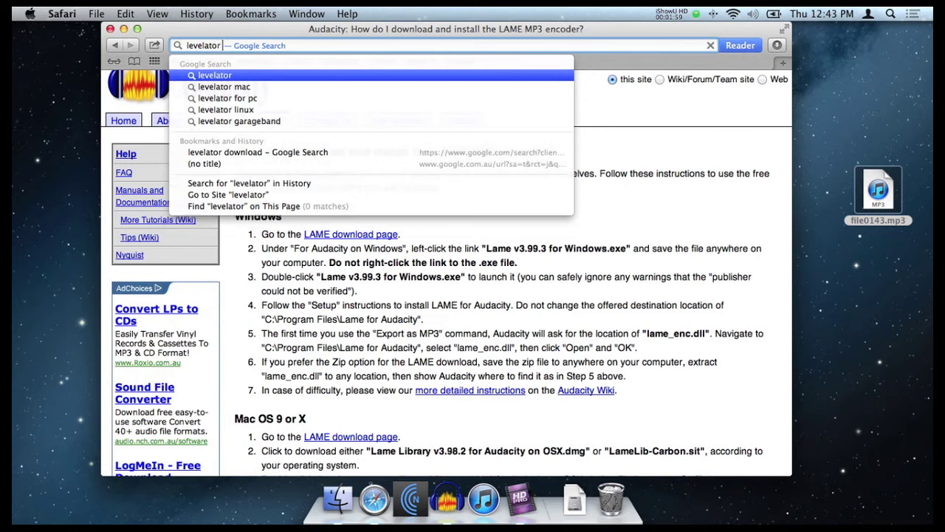
{"action": "type", "text": "download"}
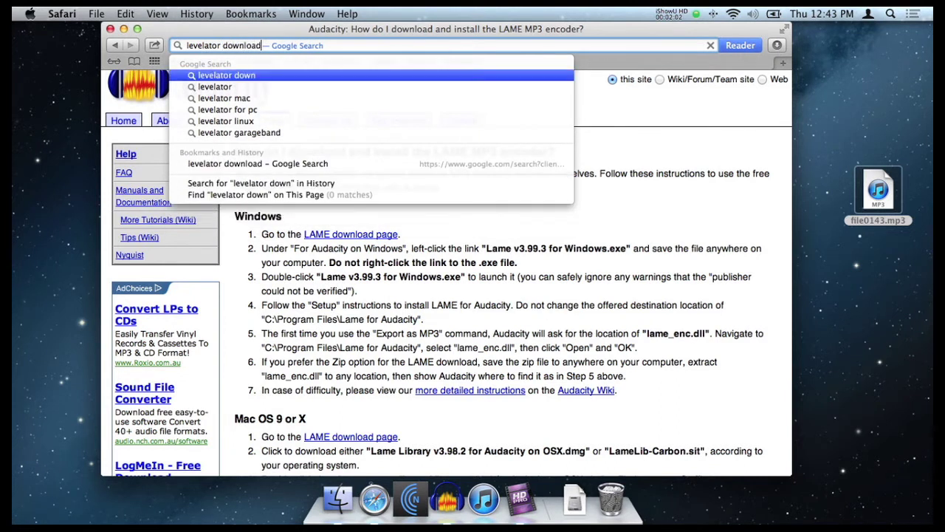
{"action": "key", "text": "Return"}
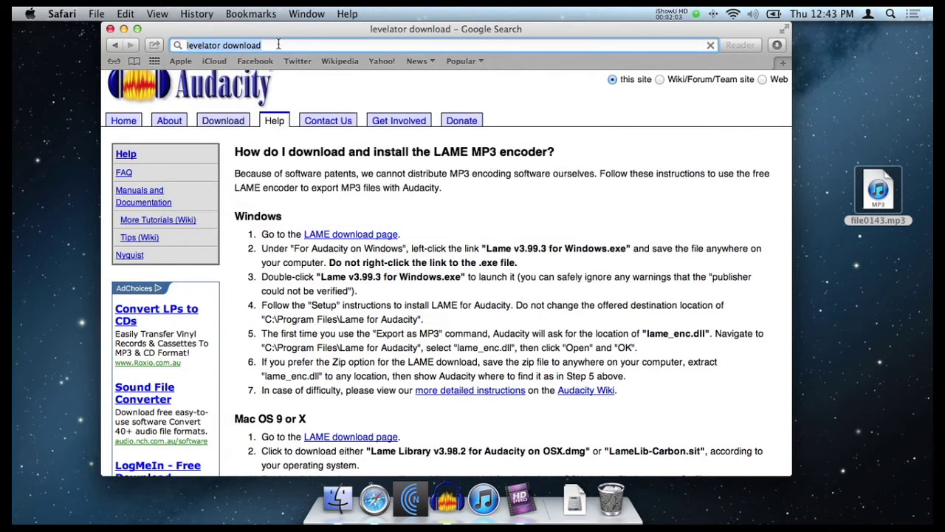
Open The Levelator result from The Conversations Network and scroll to its download sections
{"action": "scroll", "coordinate": [293, 251], "scroll_direction": "down", "scroll_amount": 2}
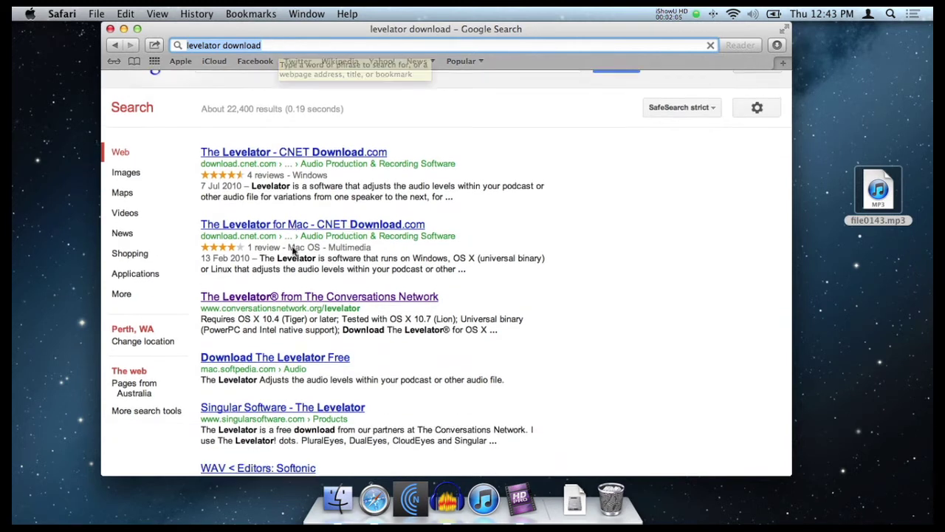
{"action": "left_click", "coordinate": [250, 299]}
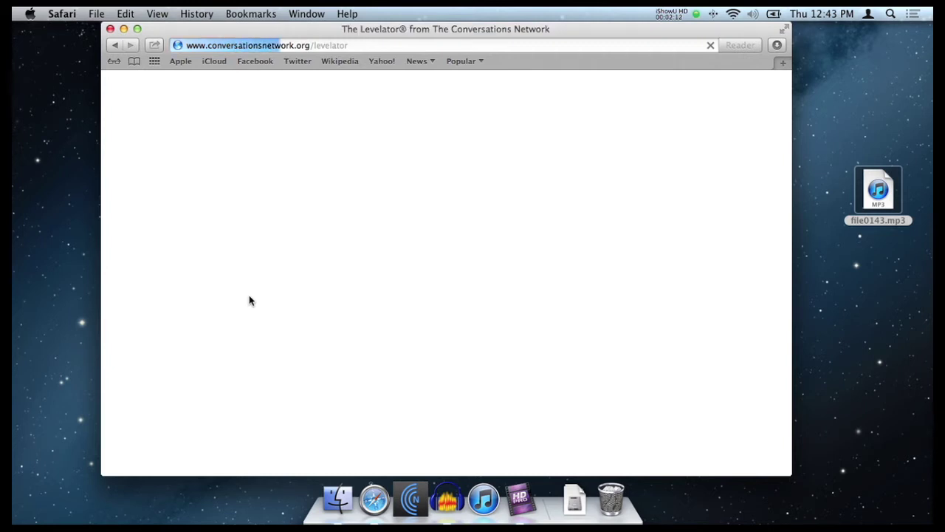
{"action": "scroll", "coordinate": [317, 104], "scroll_direction": "down", "scroll_amount": 5}
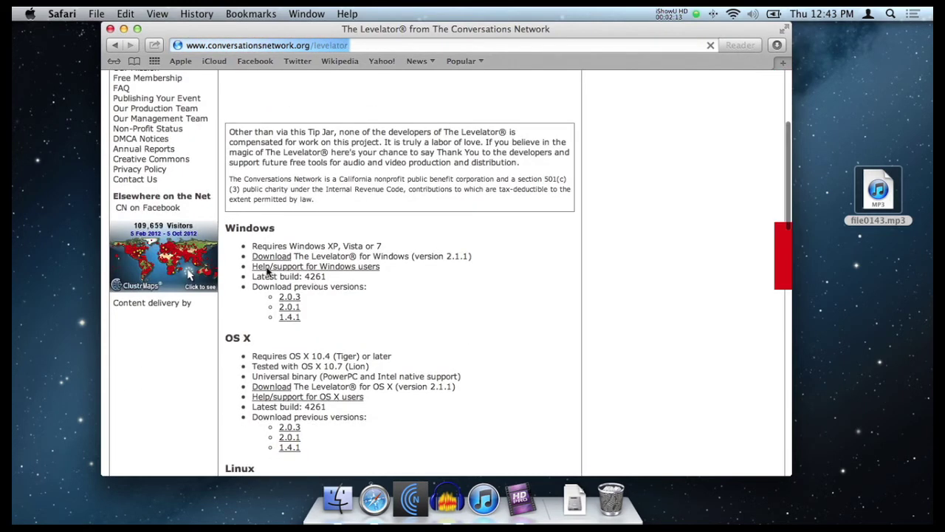
{"action": "scroll", "coordinate": [206, 320], "scroll_direction": "down", "scroll_amount": 3}
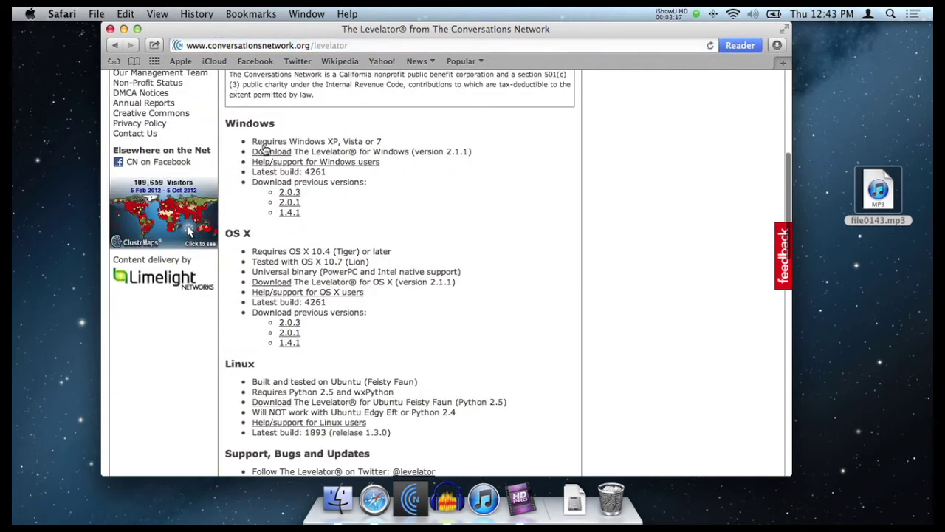
Quit Safari and drop file0143.mp3 onto the Audacity Dock icon to open it
{"action": "left_click", "coordinate": [110, 29]}
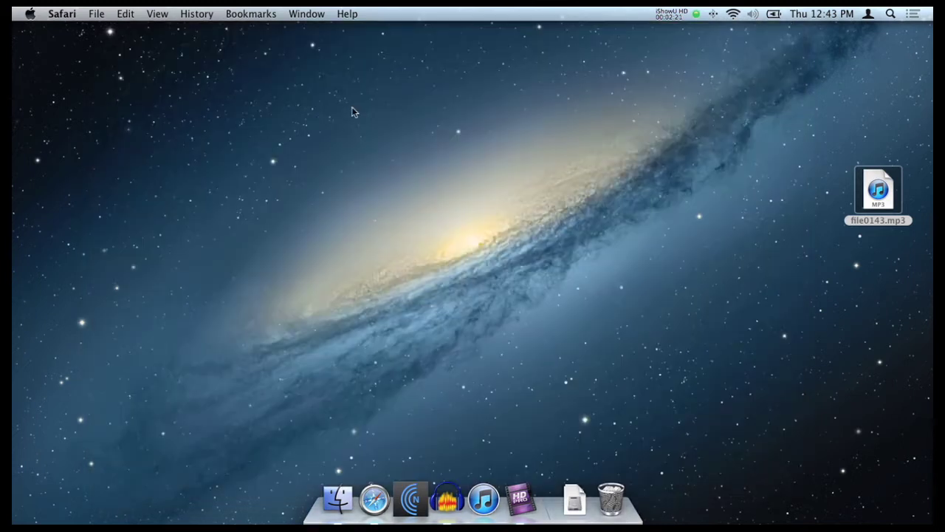
{"action": "key", "text": "super+q"}
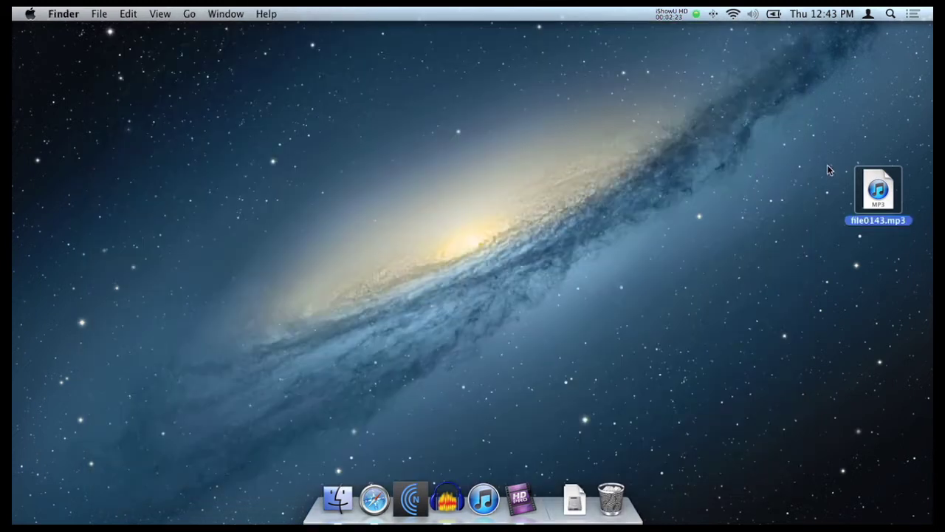
{"action": "left_click_drag", "start_coordinate": [886, 199], "coordinate": [452, 501]}
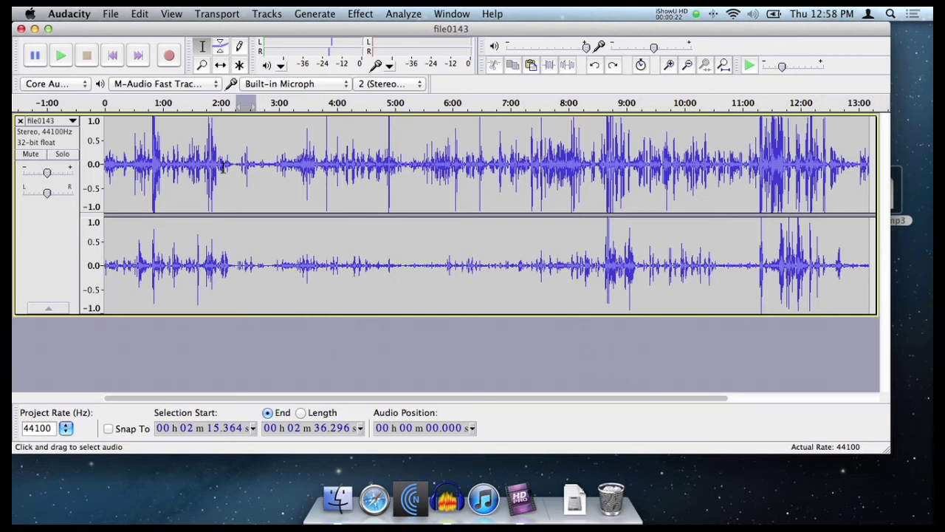
Delete the unwanted opening from 0 to 0:18.839
{"action": "left_click", "coordinate": [193, 167]}
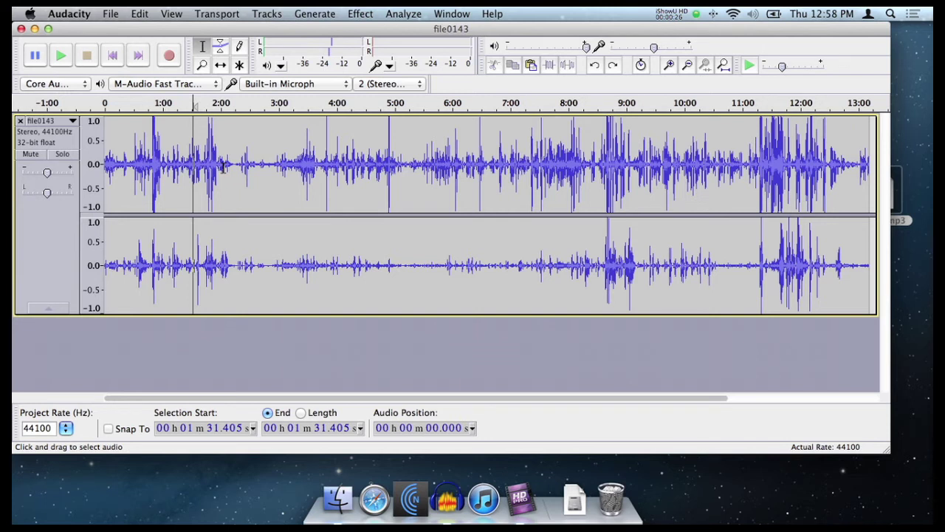
{"action": "left_click", "coordinate": [221, 167]}
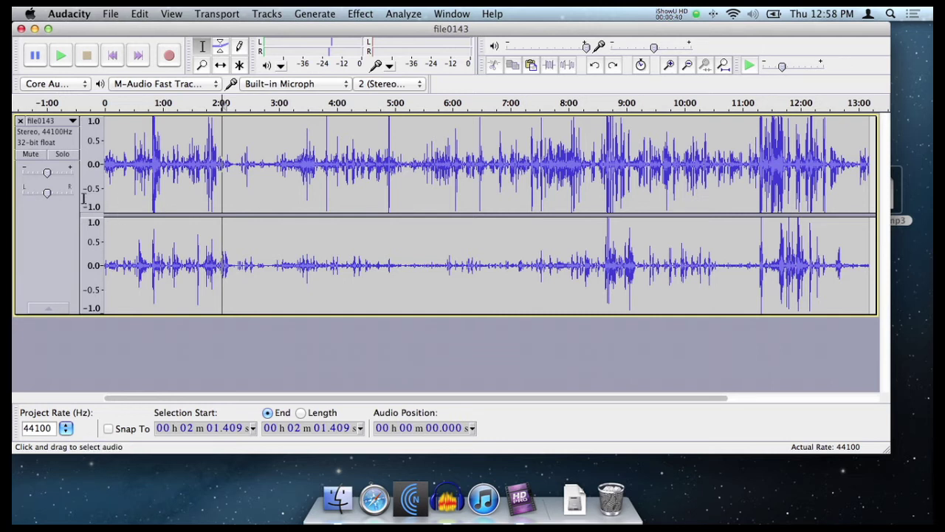
{"action": "left_click", "coordinate": [122, 199]}
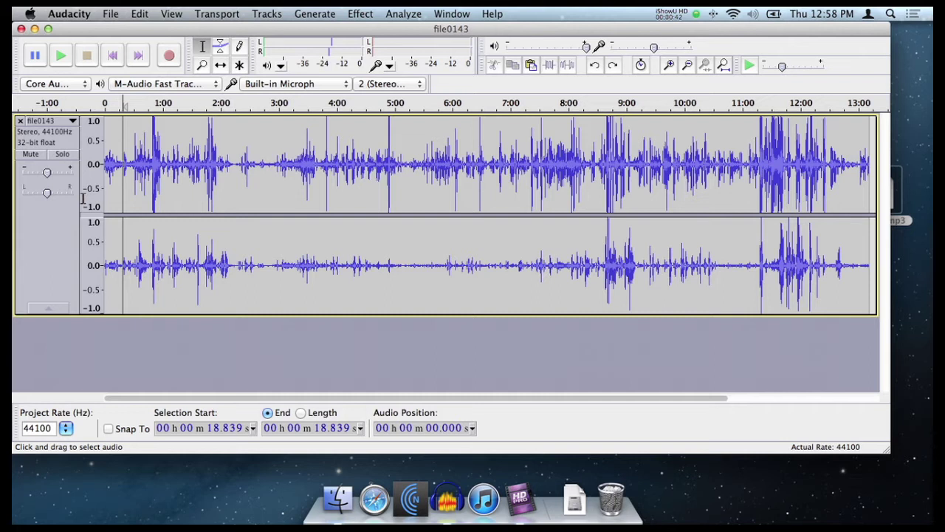
{"action": "left_click", "coordinate": [83, 199], "text": "shift"}
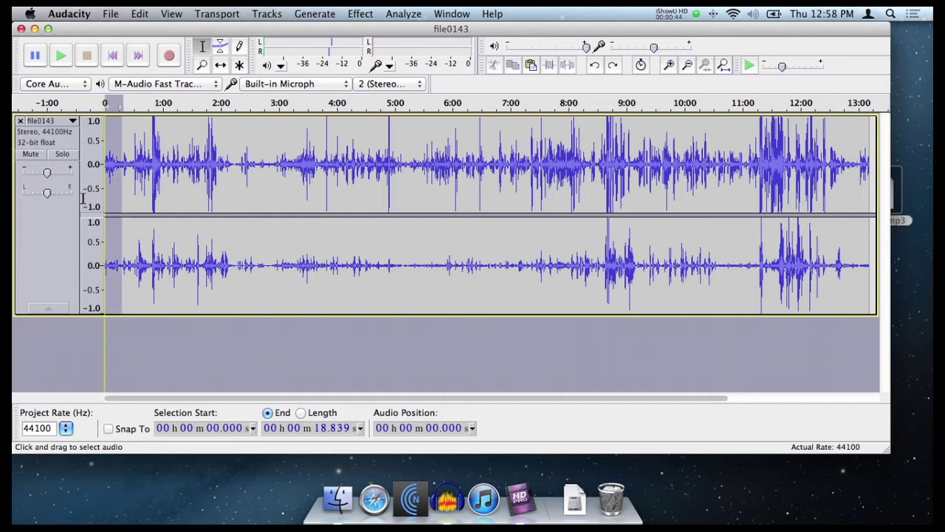
{"action": "key", "text": "Delete"}
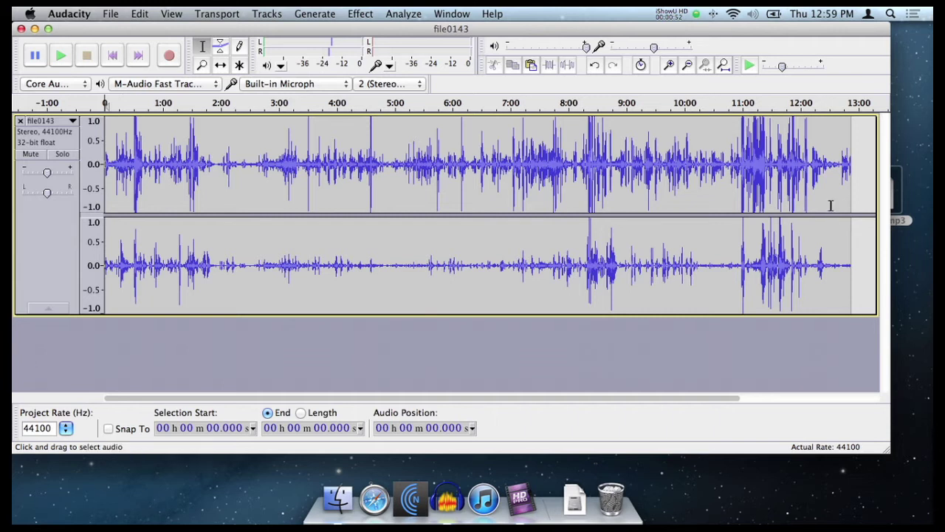
Delete all audio after 12:31.477 to the end of the track
{"action": "key", "text": "End"}
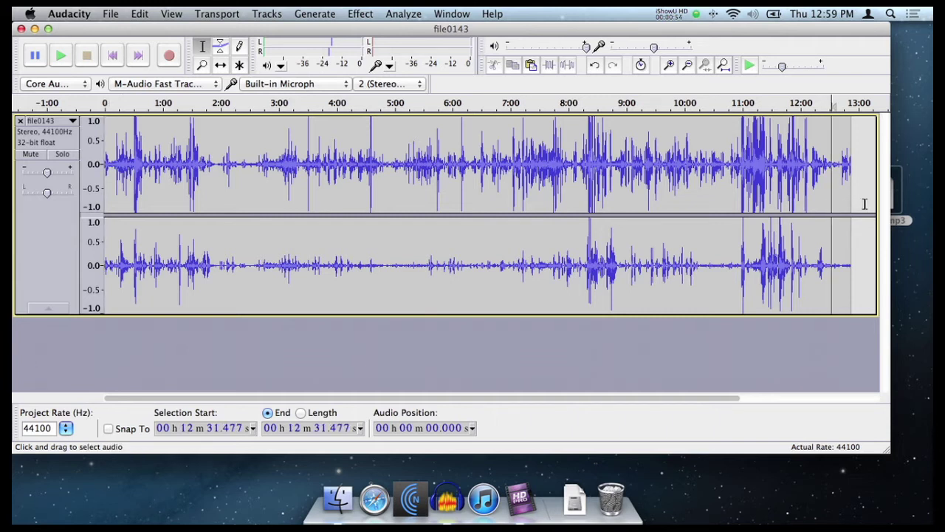
{"action": "left_click", "coordinate": [866, 203], "text": "shift"}
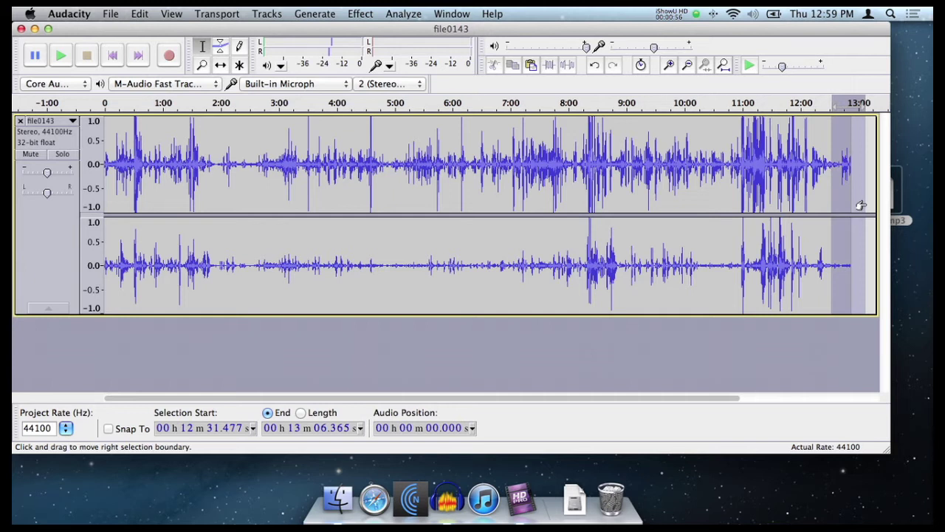
{"action": "key", "text": "Delete"}
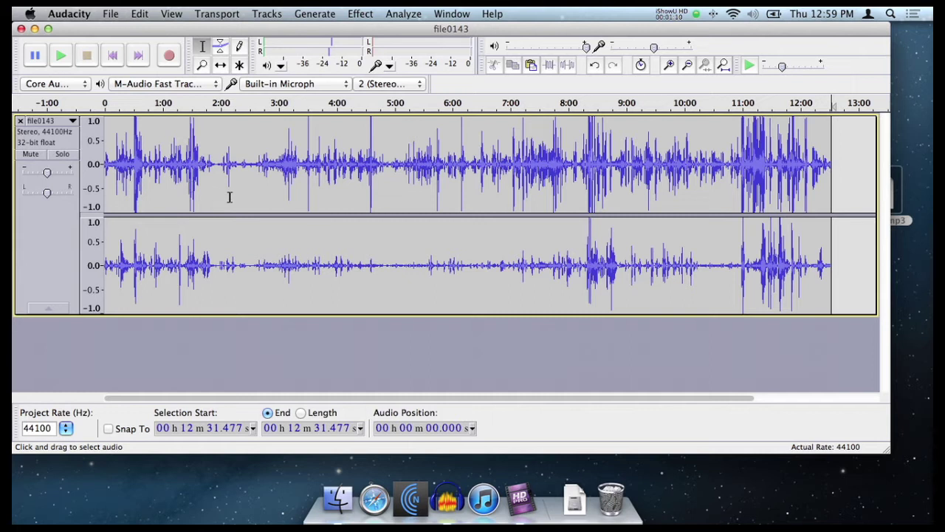
Select about 2:49–3:16, snap it to zero crossings, and delete it via Remove Audio
{"action": "left_click_drag", "start_coordinate": [269, 199], "coordinate": [294, 198]}
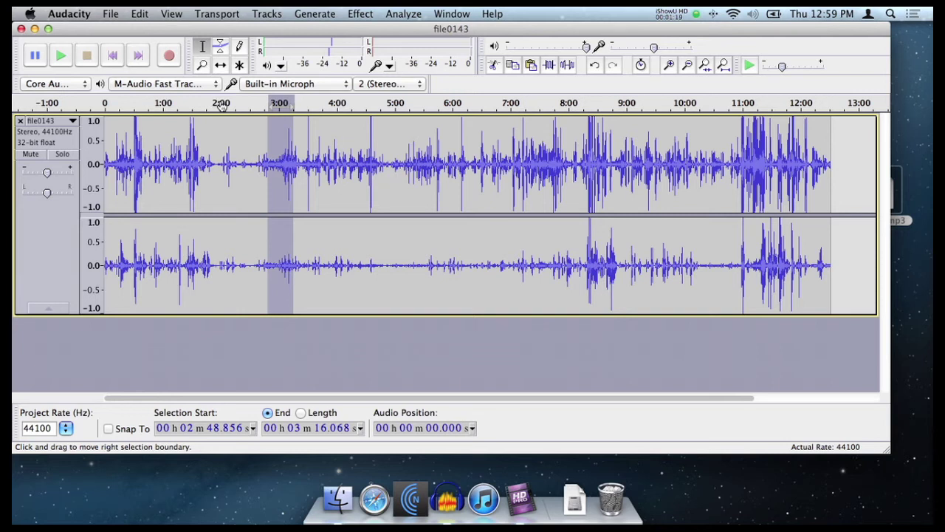
{"action": "left_click", "coordinate": [140, 11]}
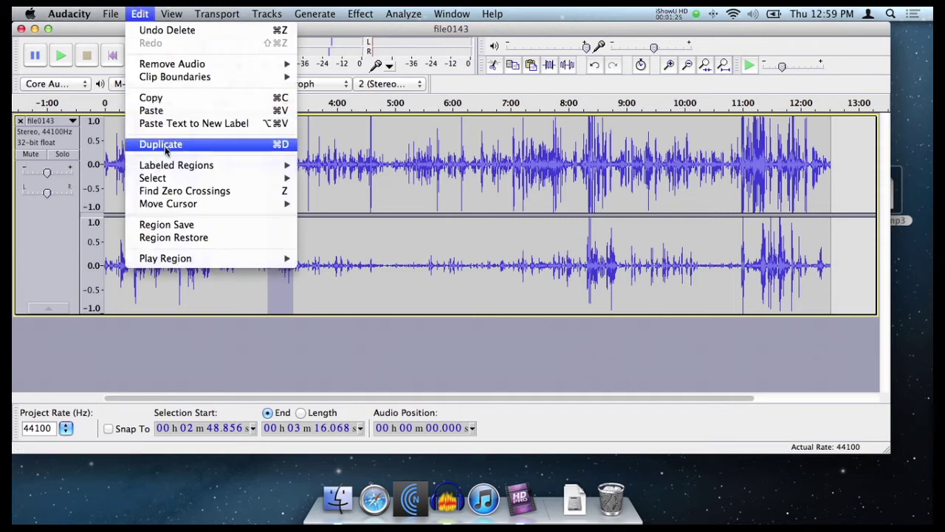
{"action": "left_click", "coordinate": [165, 192]}
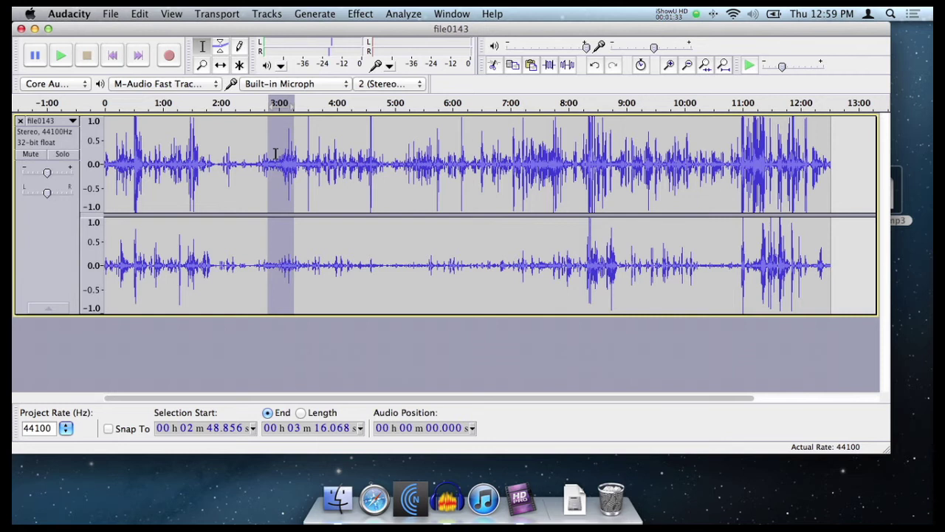
{"action": "left_click", "coordinate": [140, 13]}
{"action": "mouse_move", "coordinate": [163, 66]}
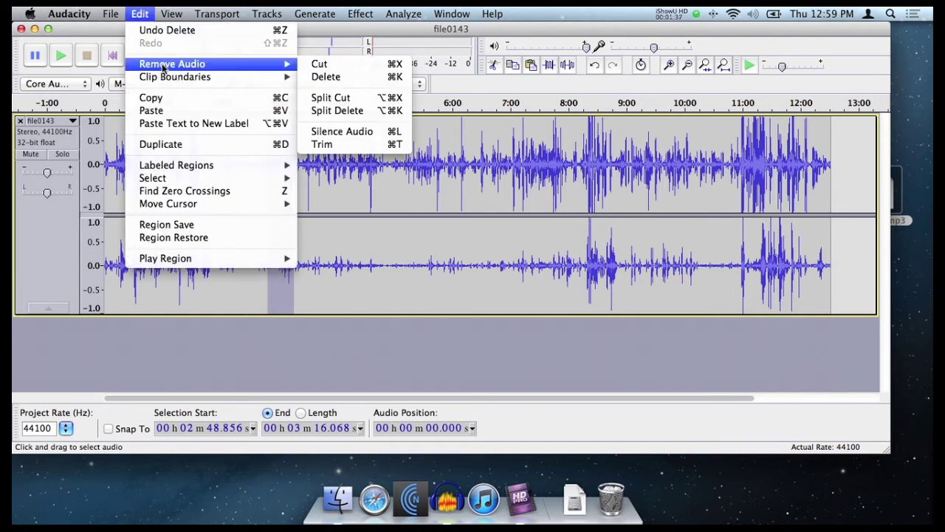
{"action": "left_click", "coordinate": [364, 79]}
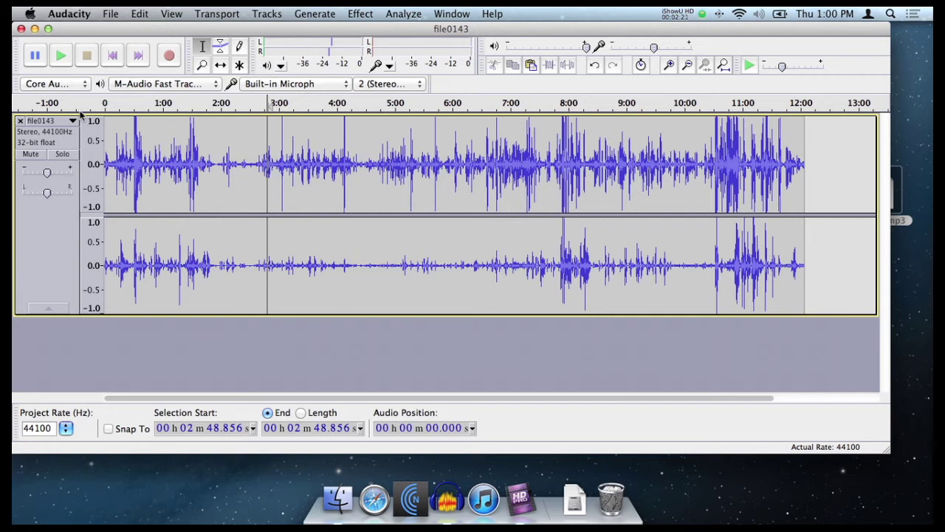
Select 27.9–46.05 s and apply Split Stereo to Mono from the track dropdown
{"action": "left_click", "coordinate": [148, 203]}
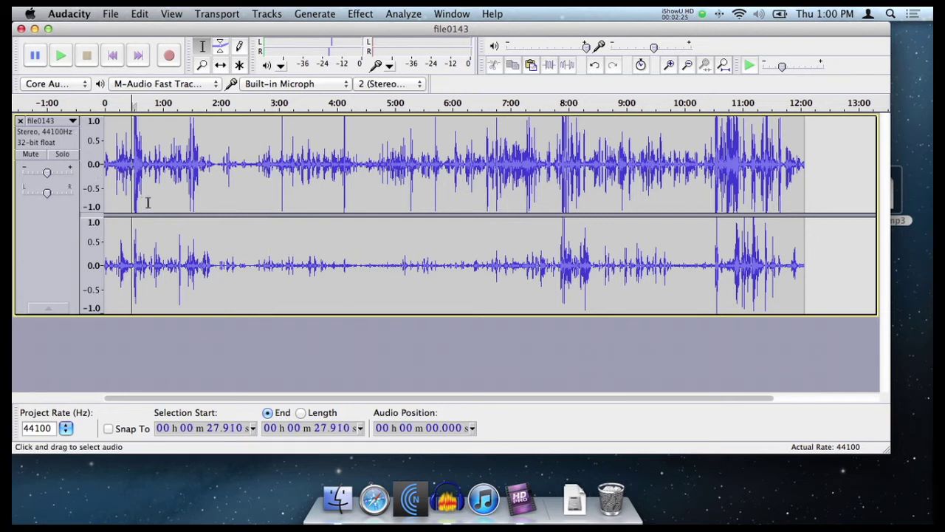
{"action": "left_click_drag", "start_coordinate": [147, 203], "coordinate": [150, 203]}
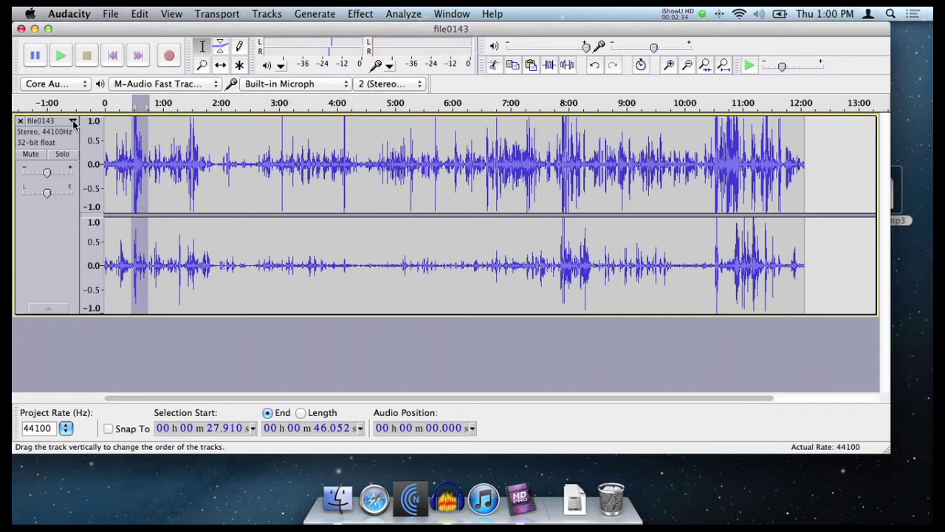
{"action": "left_click", "coordinate": [73, 122]}
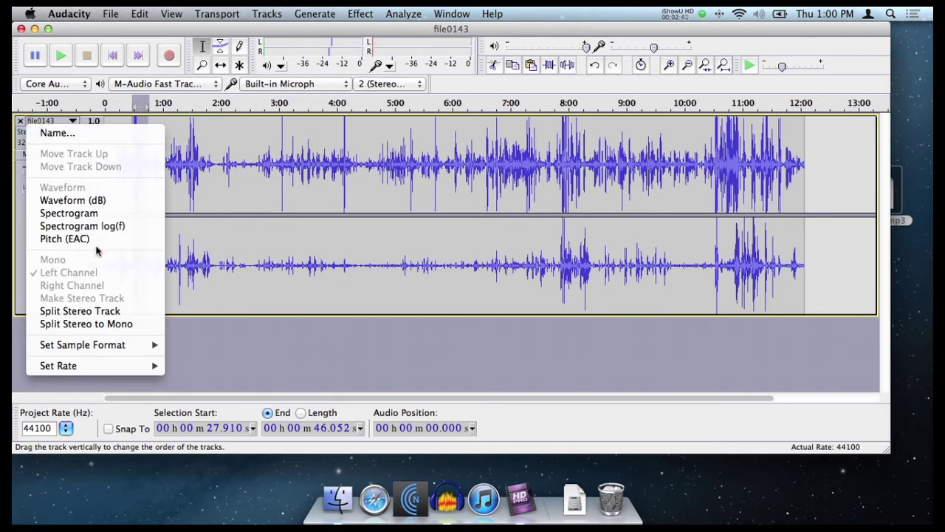
{"action": "left_click", "coordinate": [96, 329]}
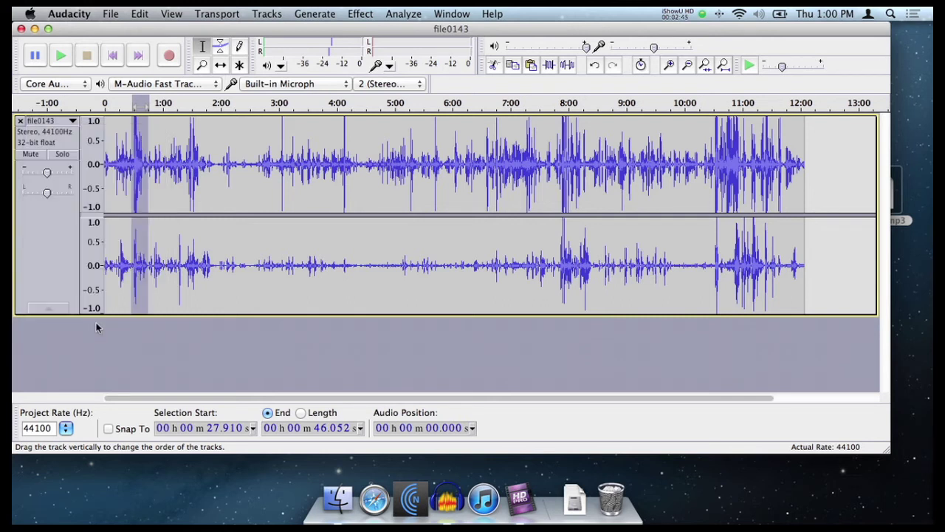
Select the 26.5–41.9 s stretch of the top track
{"action": "left_click", "coordinate": [176, 174]}
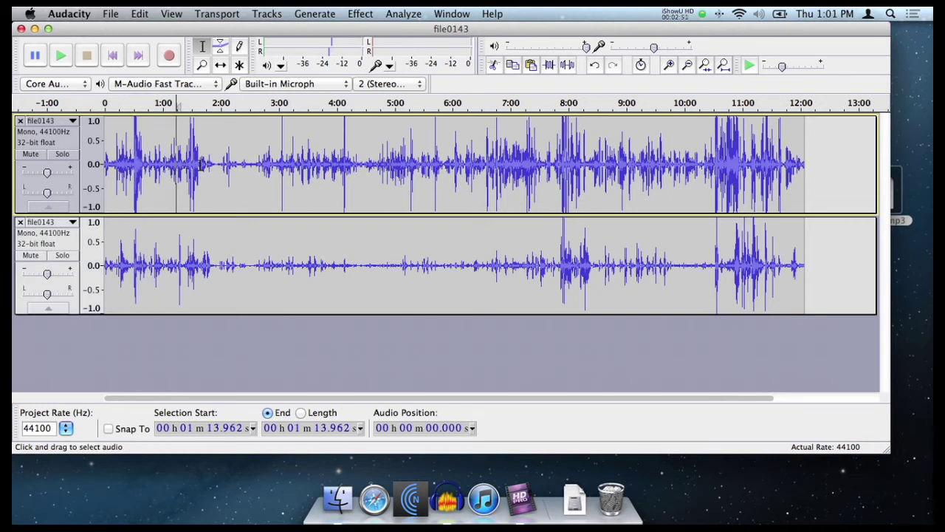
{"action": "key", "text": "Right"}
{"action": "key", "text": "Right"}
{"action": "key", "text": "Right"}
{"action": "key", "text": "Right"}
{"action": "key", "text": "Right"}
{"action": "key", "text": "Right"}
{"action": "key", "text": "Right"}
{"action": "key", "text": "Right"}
{"action": "key", "text": "Right"}
{"action": "key", "text": "Right"}
{"action": "key", "text": "Right"}
{"action": "key", "text": "Right"}
{"action": "key", "text": "Right"}
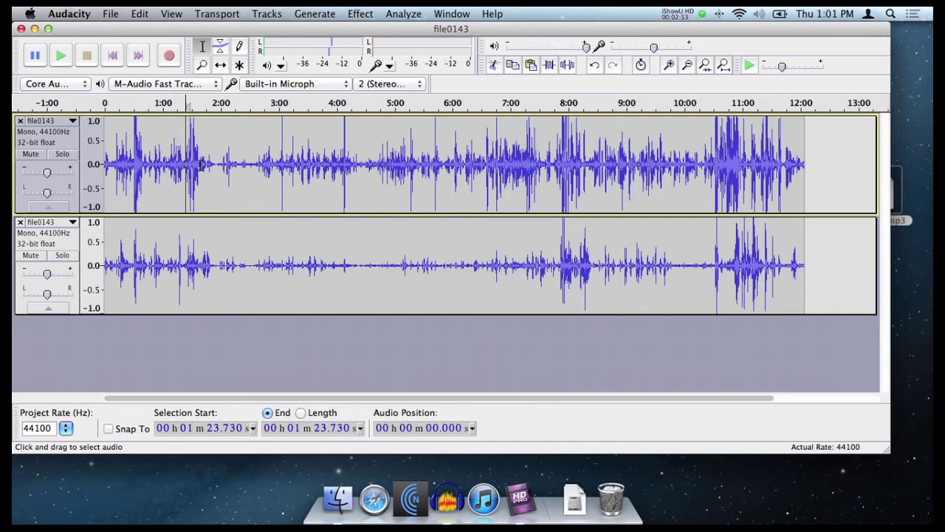
{"action": "left_click_drag", "start_coordinate": [186, 163], "coordinate": [201, 164]}
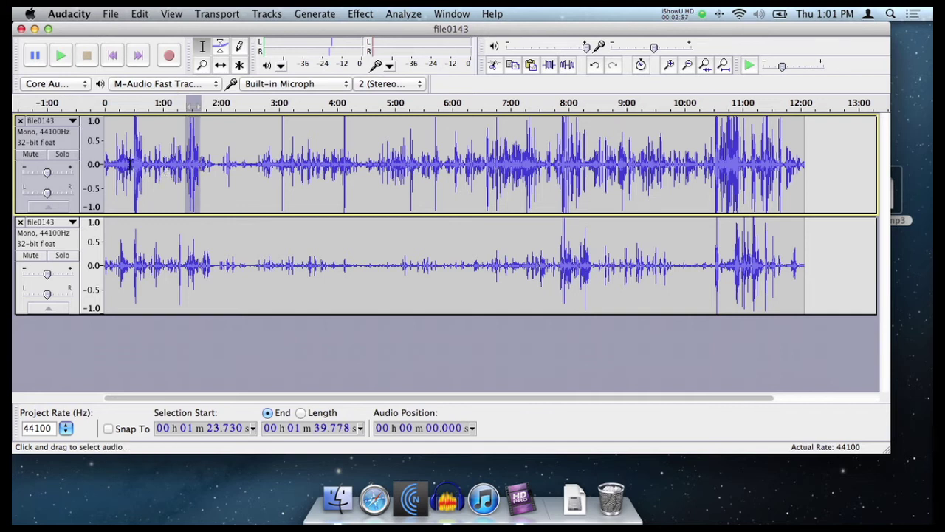
{"action": "left_click", "coordinate": [131, 164]}
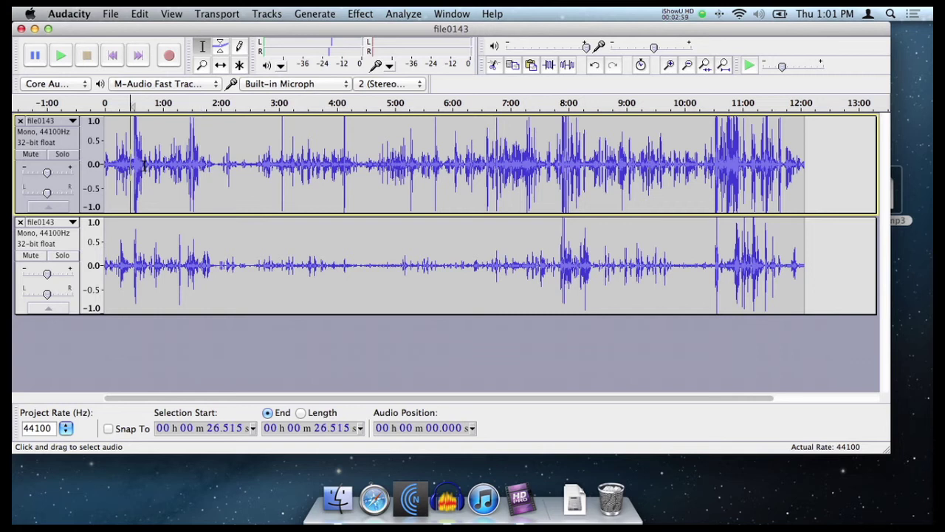
{"action": "left_click", "coordinate": [145, 166], "text": "shift"}
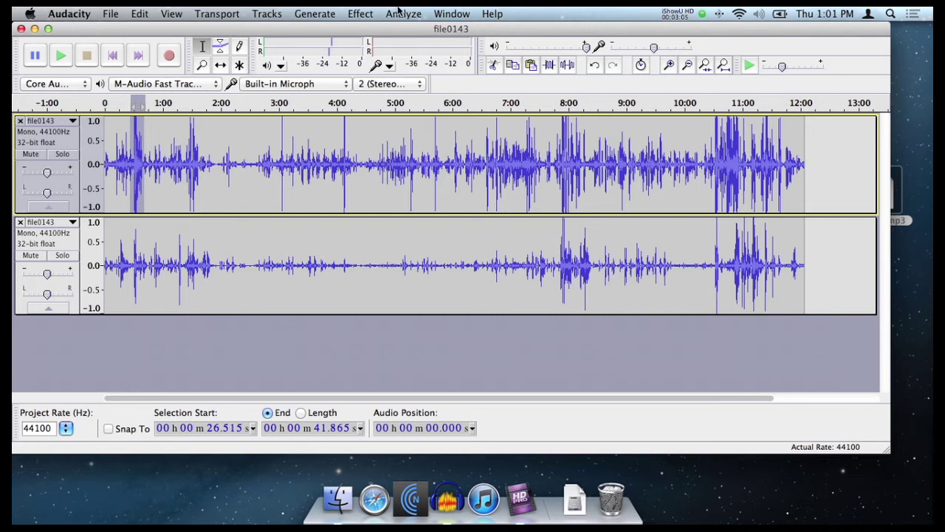
Apply Auto Duck with −12 dB duck amount and −30 dB threshold
{"action": "left_click", "coordinate": [360, 11]}
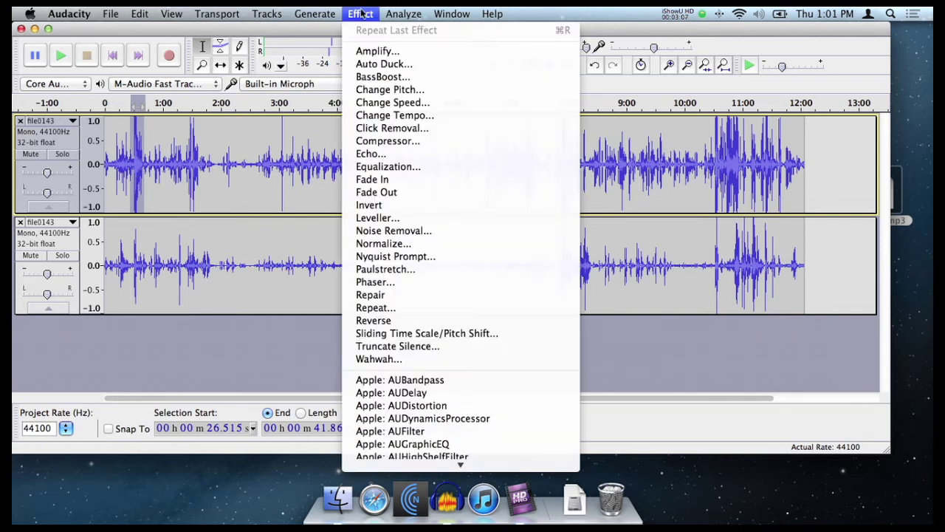
{"action": "left_click", "coordinate": [376, 65]}
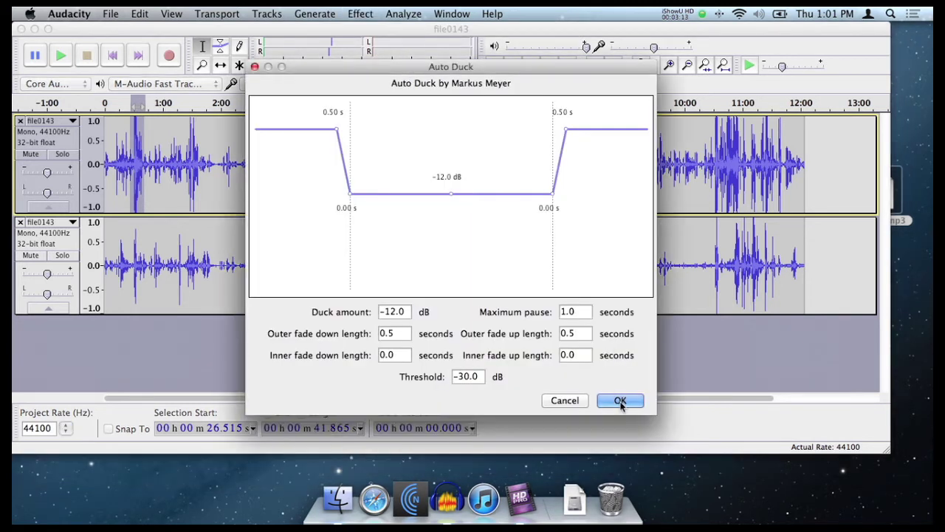
{"action": "left_click", "coordinate": [621, 401]}
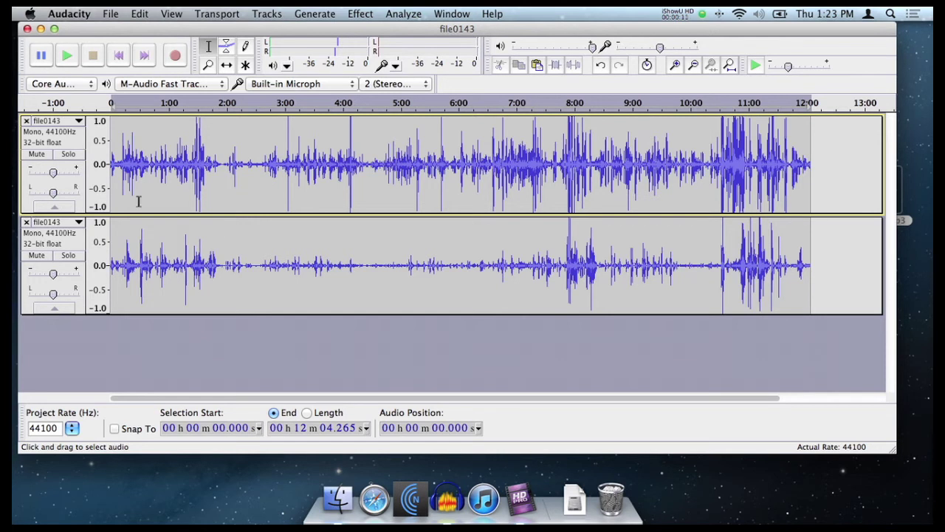
Rejoin the two tracks with Make Stereo Track, then mix down via Stereo Track to Mono
{"action": "left_click", "coordinate": [77, 123]}
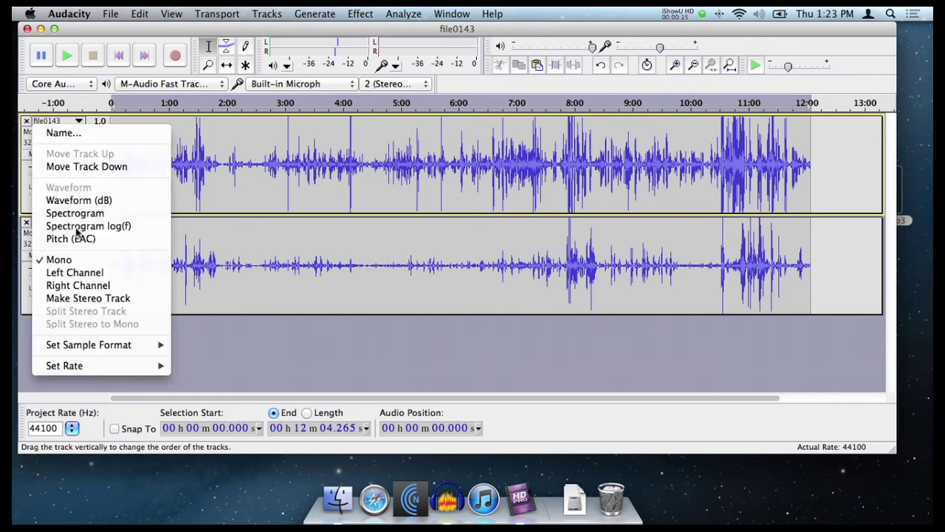
{"action": "left_click", "coordinate": [83, 298]}
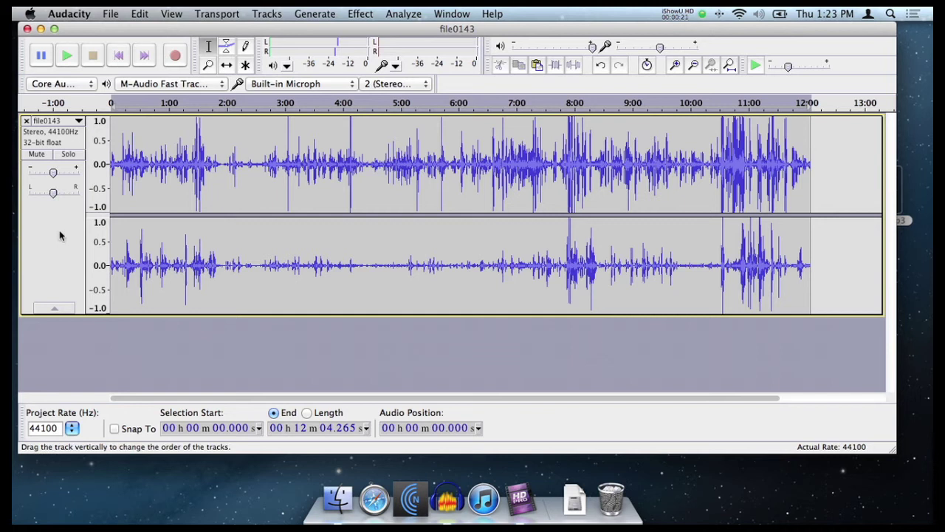
{"action": "left_click", "coordinate": [60, 227]}
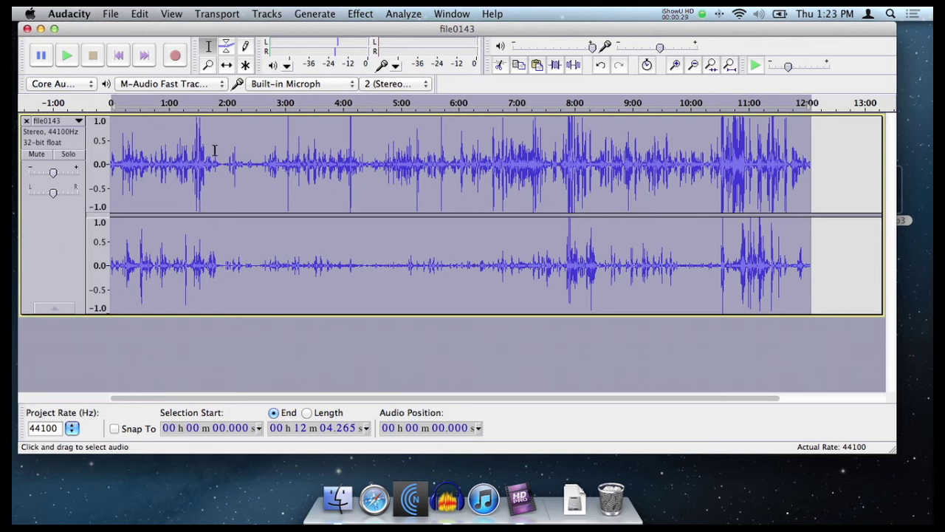
{"action": "left_click", "coordinate": [268, 14]}
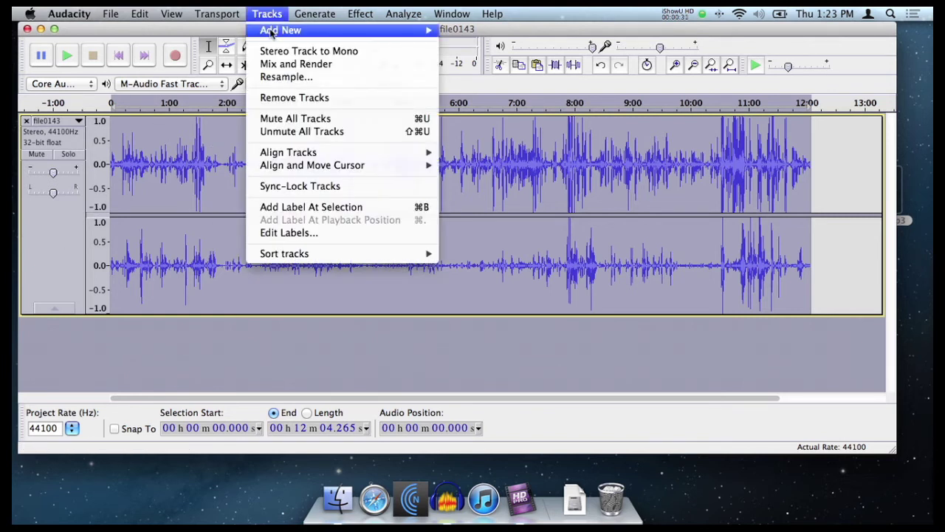
{"action": "left_click", "coordinate": [274, 53]}
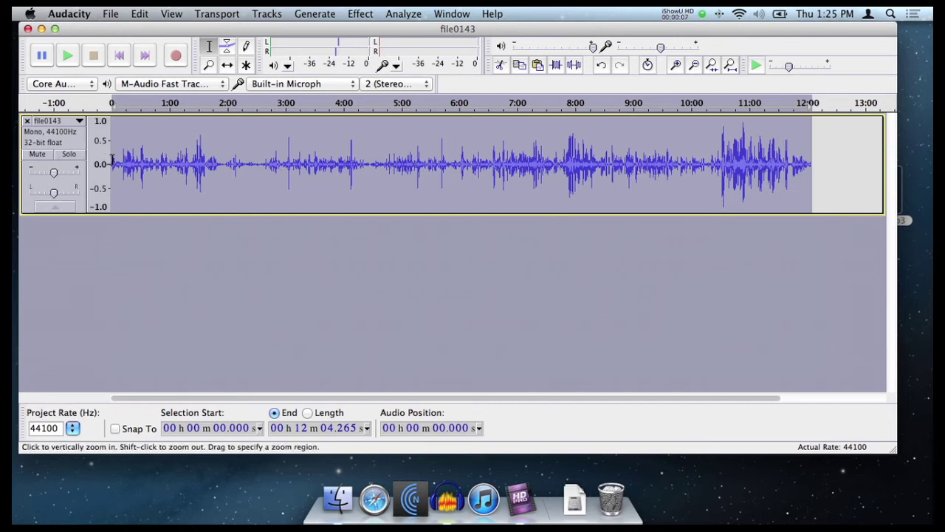
{"action": "left_click", "coordinate": [825, 175]}
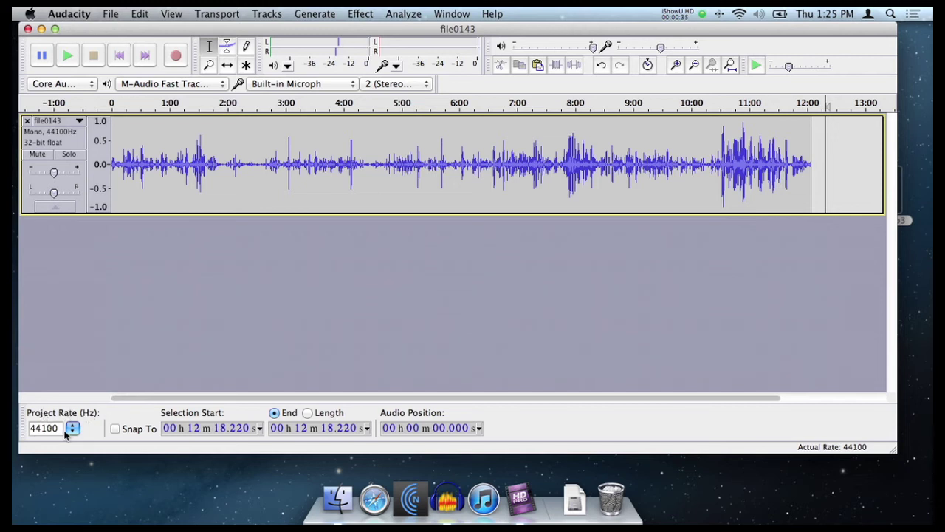
{"action": "left_click", "coordinate": [53, 429]}
{"action": "left_click", "coordinate": [73, 428]}
{"action": "mouse_move", "coordinate": [76, 475]}
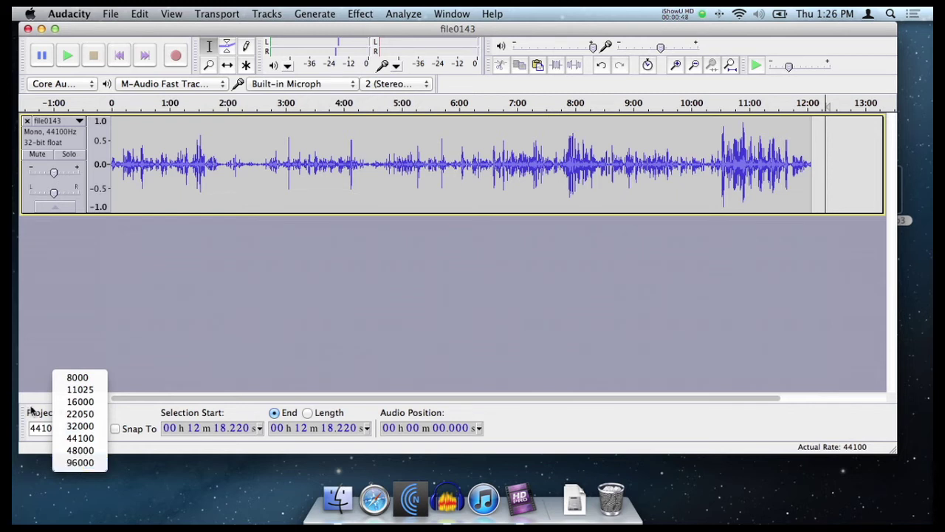
{"action": "left_click", "coordinate": [73, 438]}
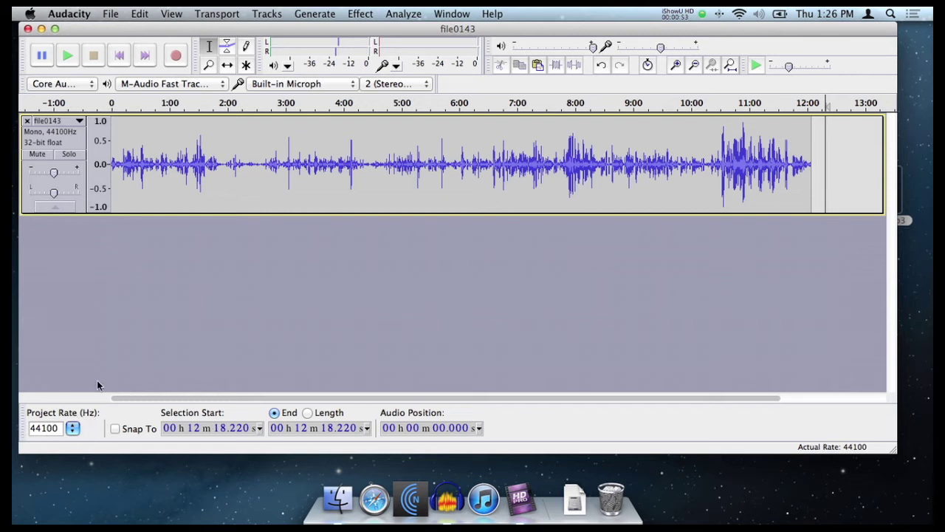
Export the track to the Desktop as 16-bit PCM WAV file0143.wav with unchanged metadata
{"action": "left_click", "coordinate": [112, 11]}
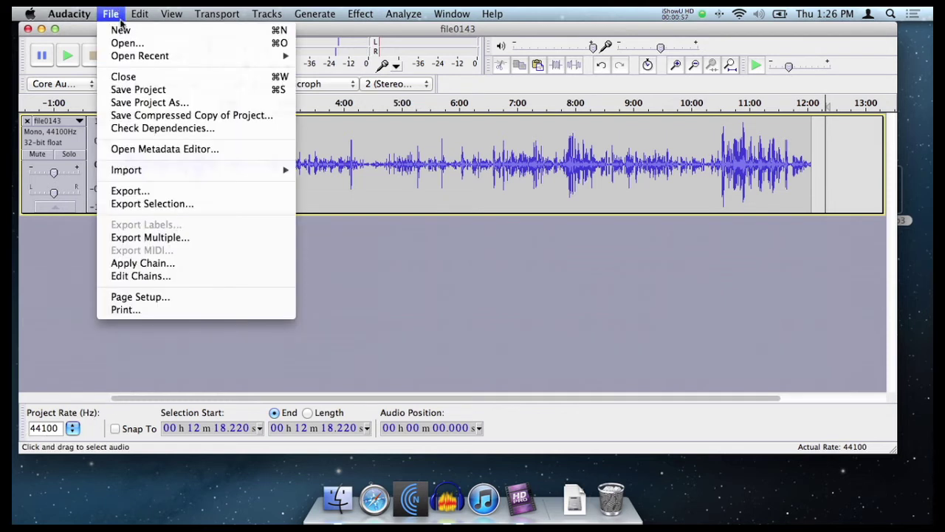
{"action": "left_click", "coordinate": [127, 190]}
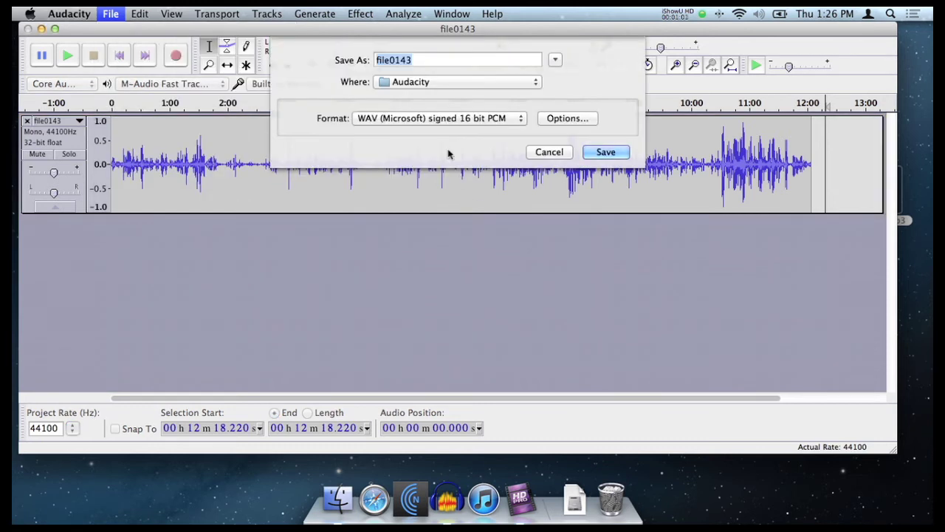
{"action": "left_click", "coordinate": [373, 119]}
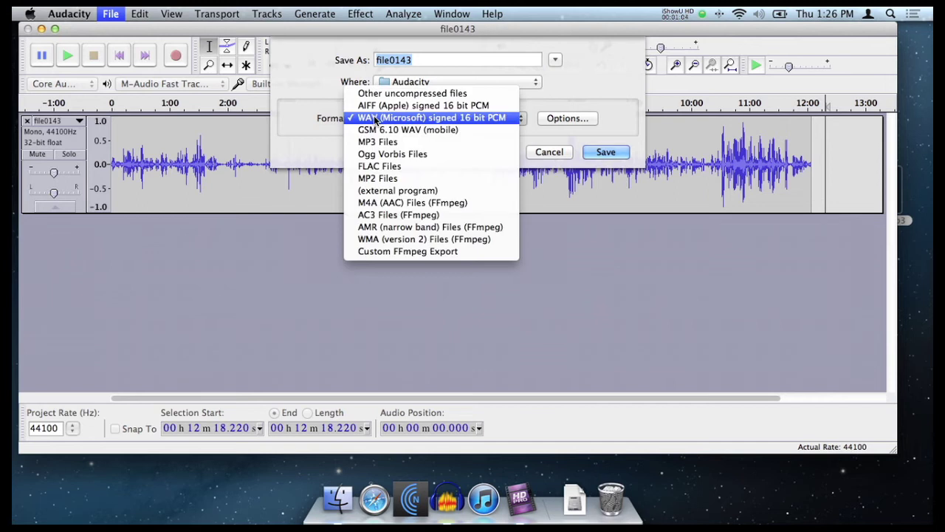
{"action": "left_click", "coordinate": [375, 119]}
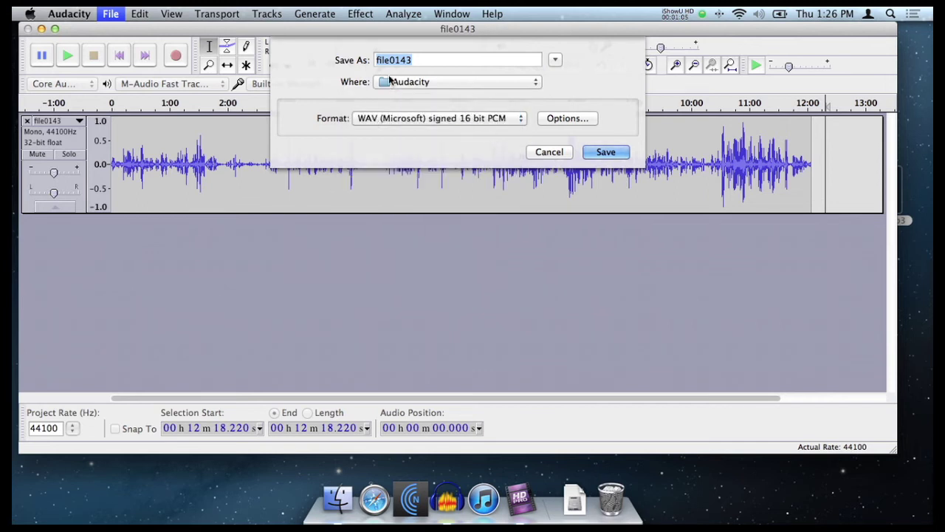
{"action": "left_click", "coordinate": [464, 82]}
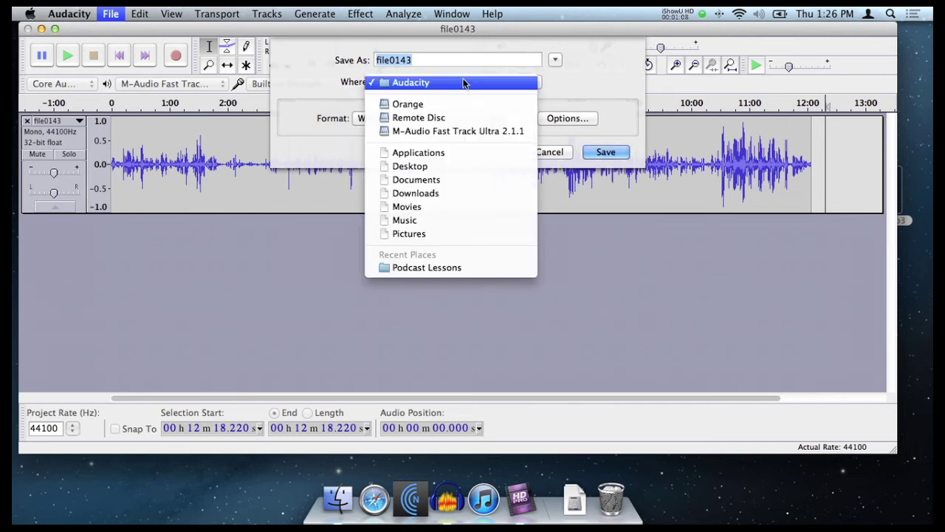
{"action": "left_click", "coordinate": [427, 167]}
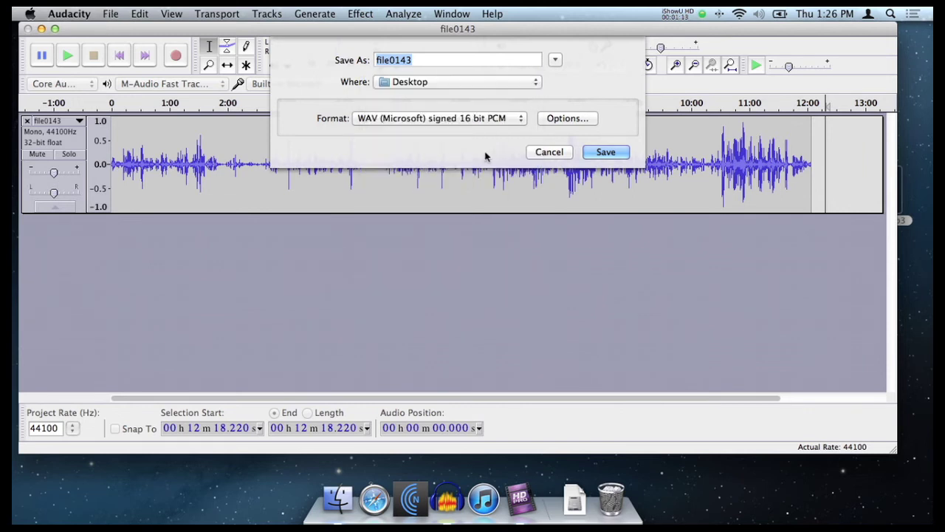
{"action": "left_click", "coordinate": [606, 152]}
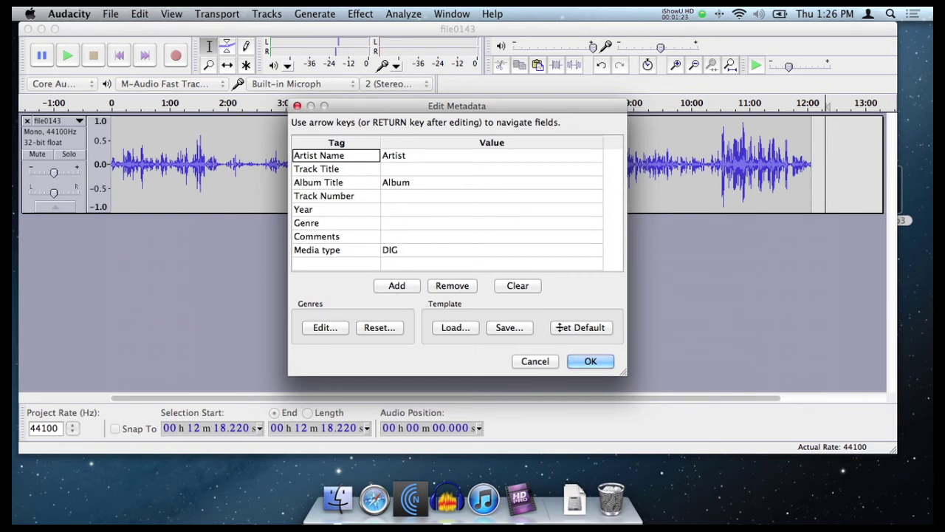
{"action": "left_click", "coordinate": [591, 361]}
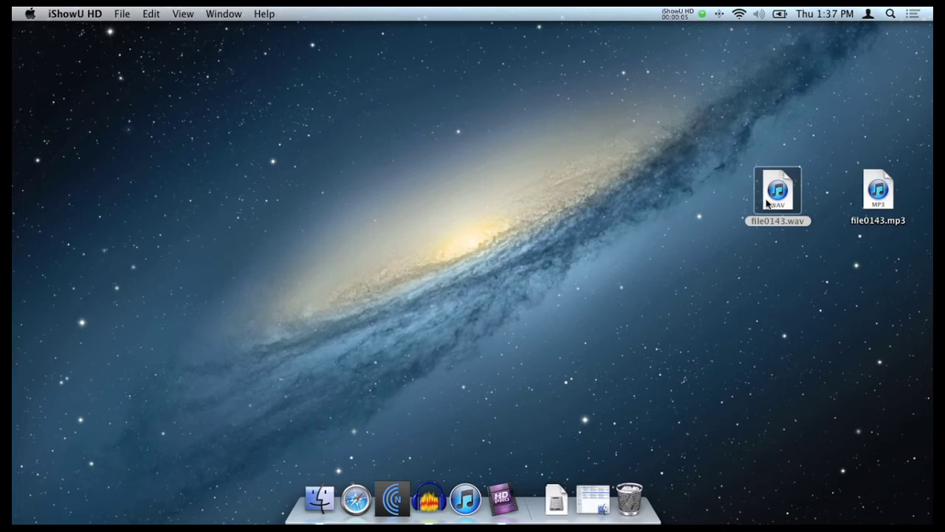
{"action": "mouse_move", "coordinate": [787, 199]}
{"action": "left_mouse_down"}
{"action": "mouse_move", "coordinate": [739, 200]}
{"action": "mouse_move", "coordinate": [781, 198]}
{"action": "mouse_move", "coordinate": [792, 186]}
{"action": "mouse_move", "coordinate": [781, 194]}
{"action": "left_mouse_up"}
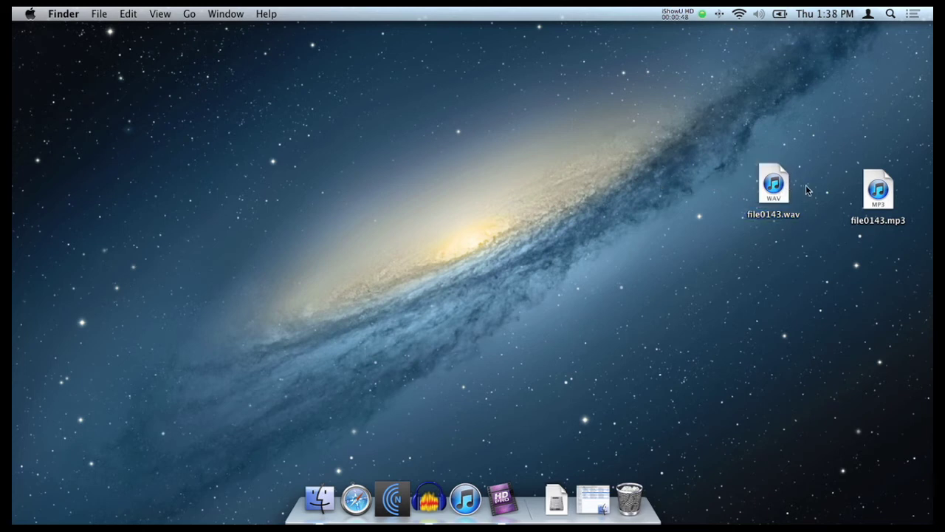
Drop file0143.wav onto Levelator and dismiss the Permission denied error
{"action": "mouse_move", "coordinate": [790, 191]}
{"action": "left_mouse_down"}
{"action": "mouse_move", "coordinate": [411, 294]}
{"action": "mouse_move", "coordinate": [412, 384]}
{"action": "mouse_move", "coordinate": [411, 375]}
{"action": "mouse_move", "coordinate": [383, 467]}
{"action": "mouse_move", "coordinate": [399, 507]}
{"action": "mouse_move", "coordinate": [400, 456]}
{"action": "mouse_move", "coordinate": [402, 498]}
{"action": "left_mouse_up"}
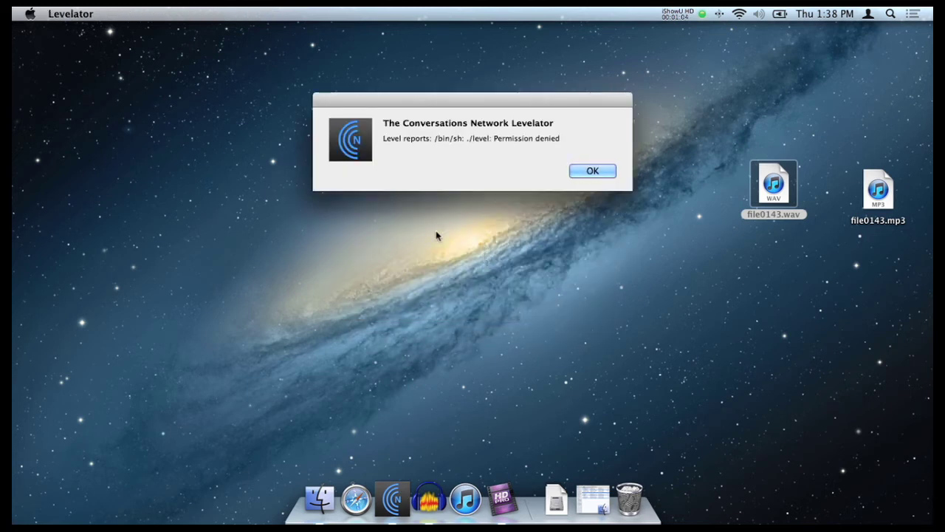
{"action": "left_click", "coordinate": [584, 172]}
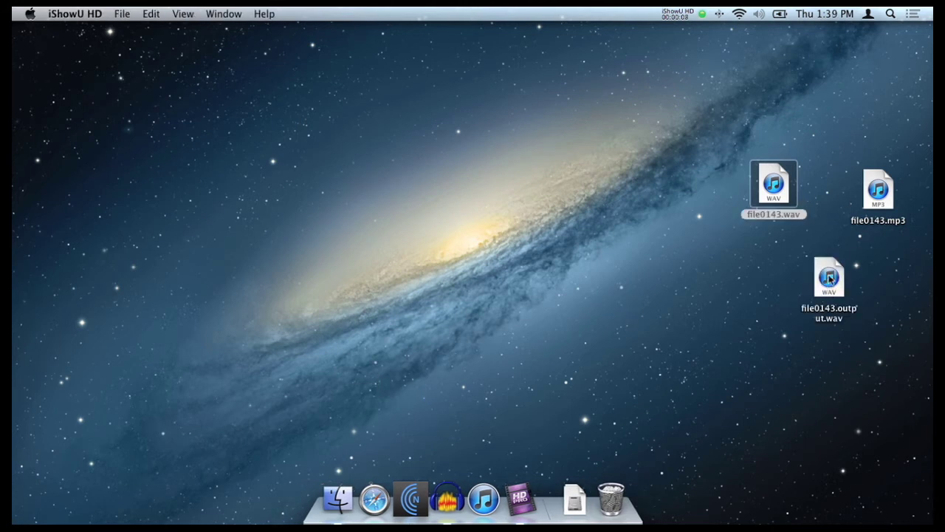
Select file0143.output.wav on the Desktop and drop it onto Audacity's dock icon
{"action": "left_click_drag", "start_coordinate": [833, 284], "coordinate": [772, 229]}
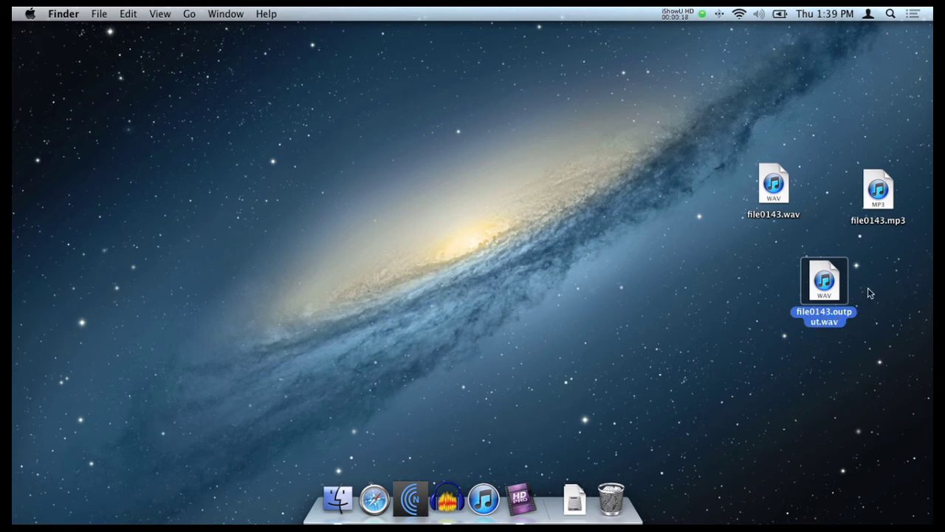
{"action": "left_click_drag", "start_coordinate": [833, 292], "coordinate": [449, 505]}
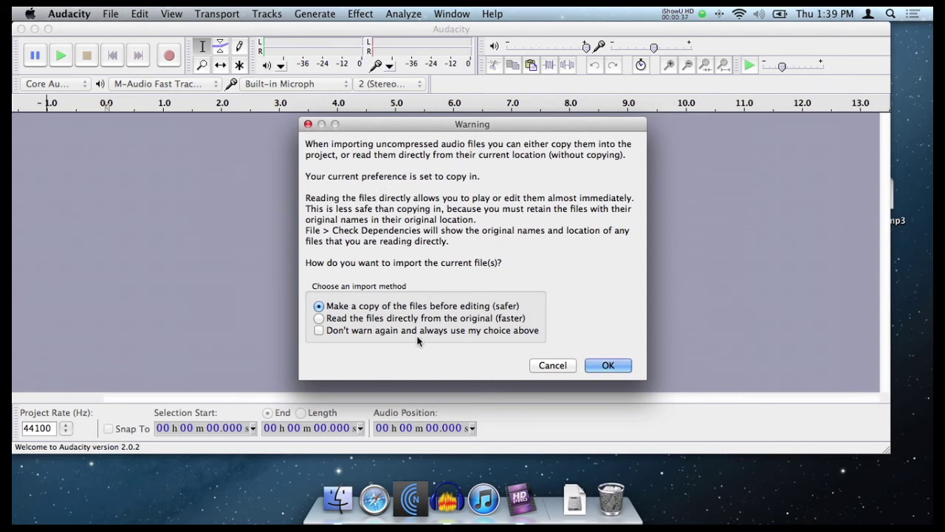
Import by reading the file directly, with future import warnings turned off
{"action": "left_click", "coordinate": [319, 319]}
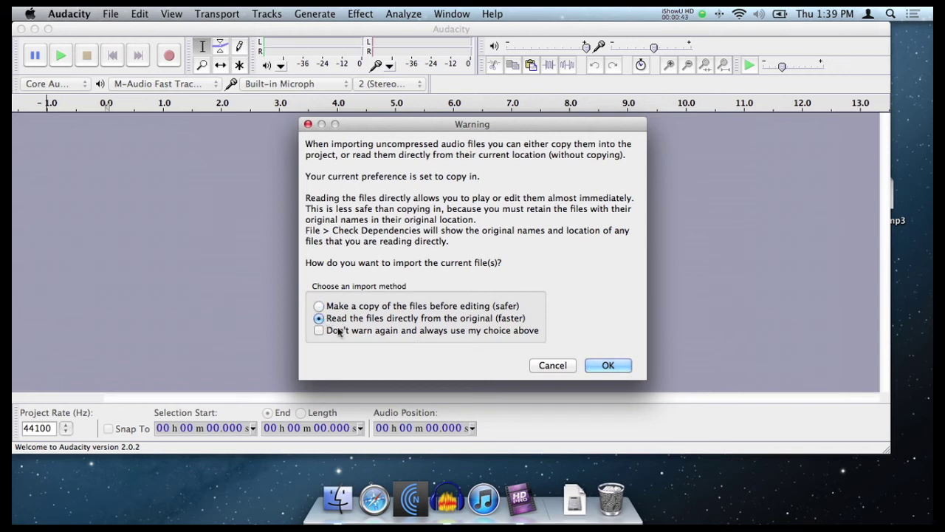
{"action": "left_click", "coordinate": [319, 330]}
{"action": "left_click", "coordinate": [618, 366]}
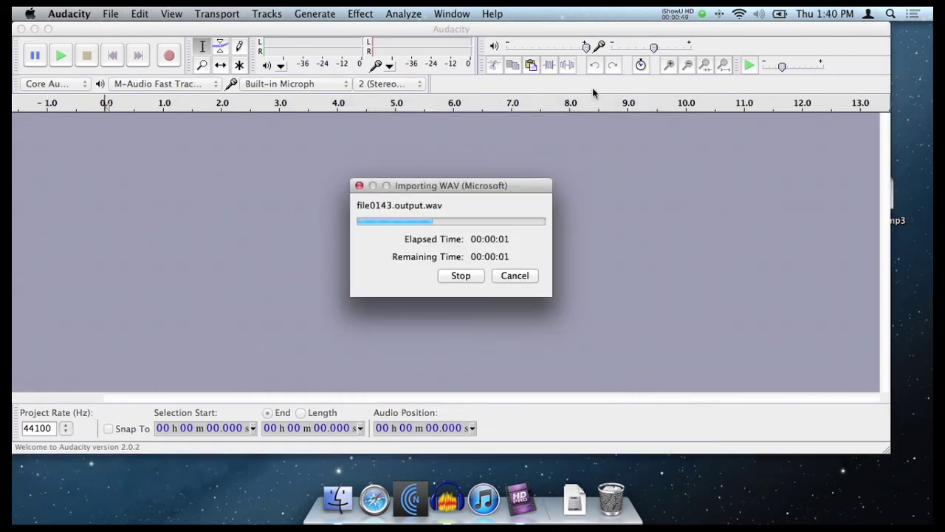
{"action": "left_click", "coordinate": [531, 279]}
{"action": "left_click", "coordinate": [533, 280]}
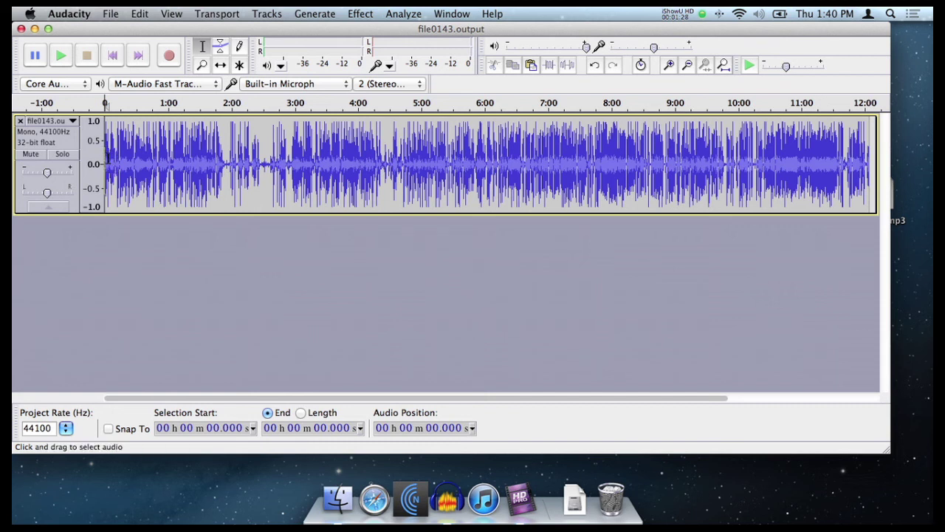
Apply a Fade In to the opening 3.832 seconds of the track
{"action": "left_click", "coordinate": [107, 158]}
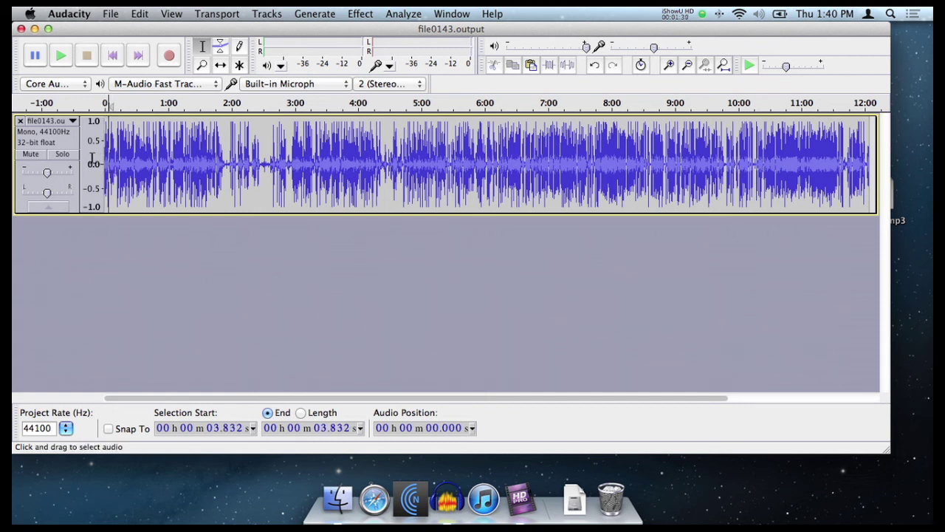
{"action": "left_click", "coordinate": [96, 157], "text": "shift"}
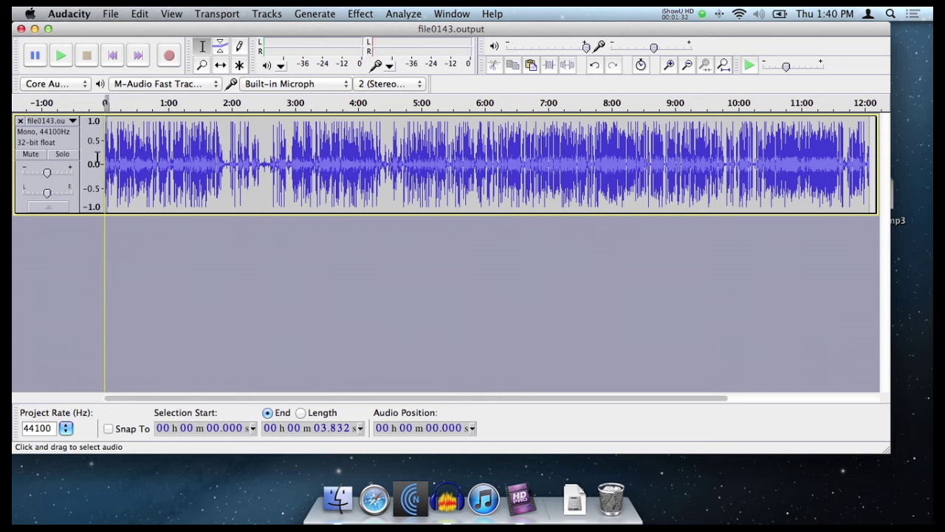
{"action": "left_click", "coordinate": [361, 14]}
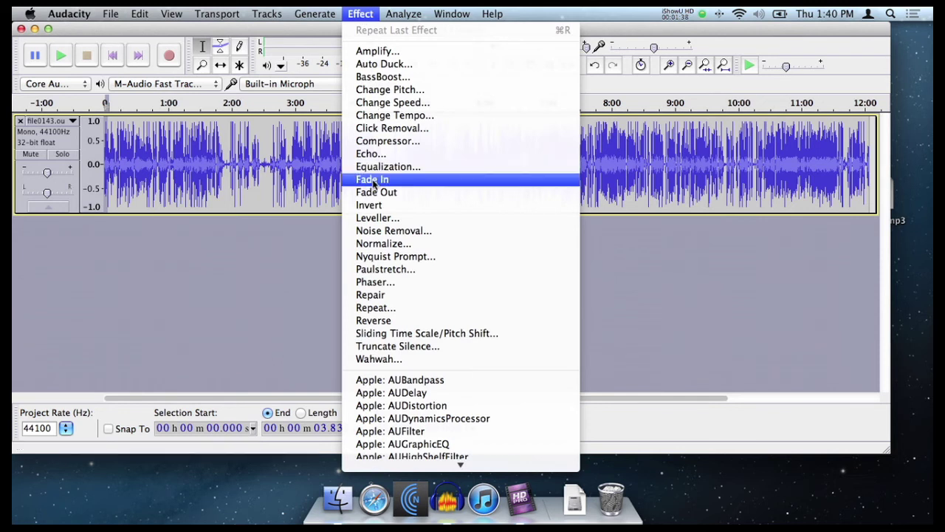
{"action": "left_click", "coordinate": [373, 181]}
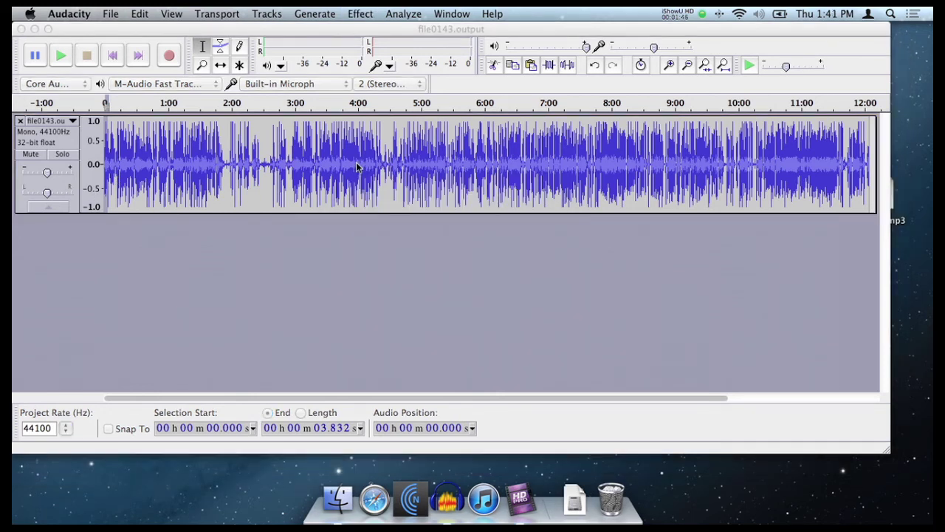
Select the final seconds of audio and apply a Fade Out
{"action": "left_click", "coordinate": [874, 163]}
{"action": "left_click_drag", "start_coordinate": [875, 163], "coordinate": [876, 158]}
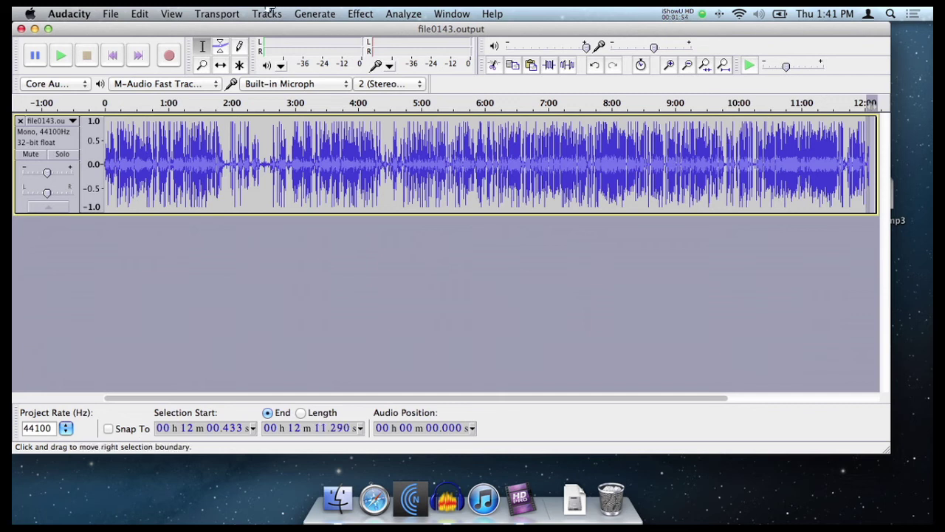
{"action": "left_click", "coordinate": [367, 14]}
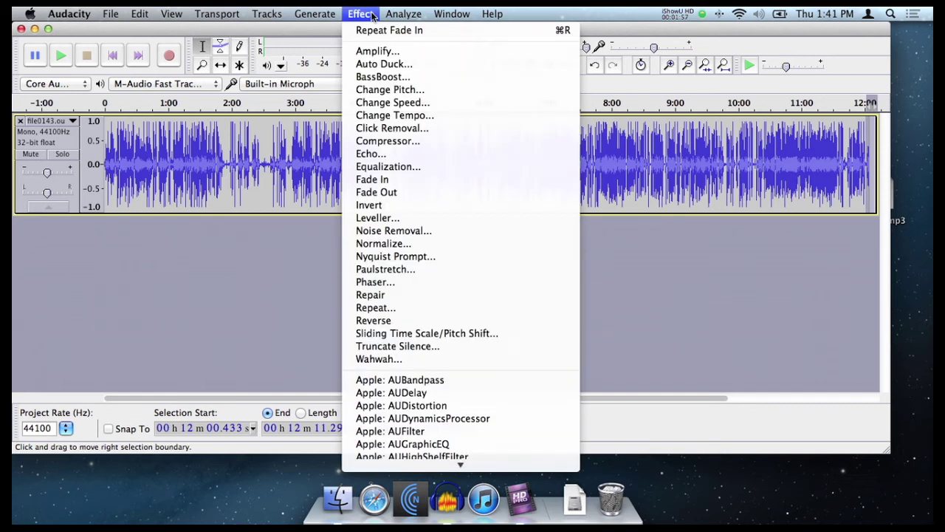
{"action": "left_click", "coordinate": [395, 194]}
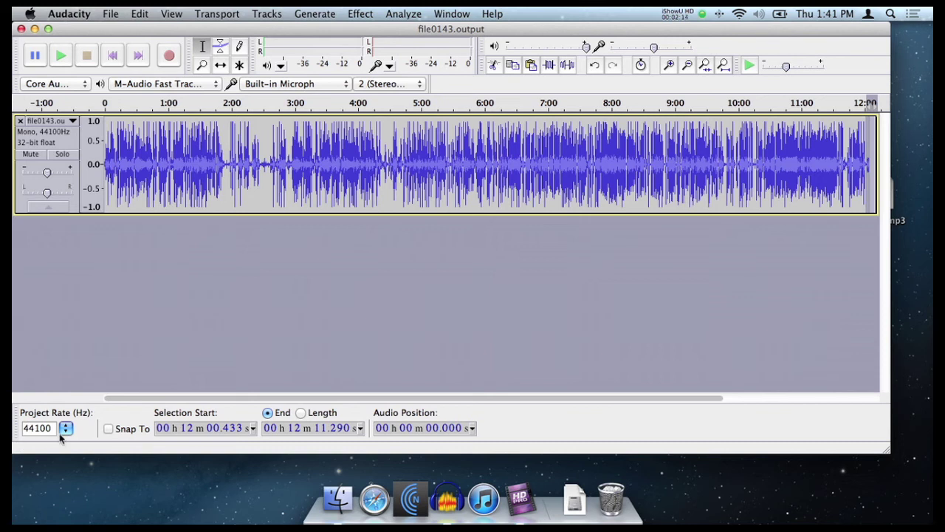
Set the whole-track export format to MP3 Files with a 64 kbps bit rate
{"action": "left_click", "coordinate": [112, 14]}
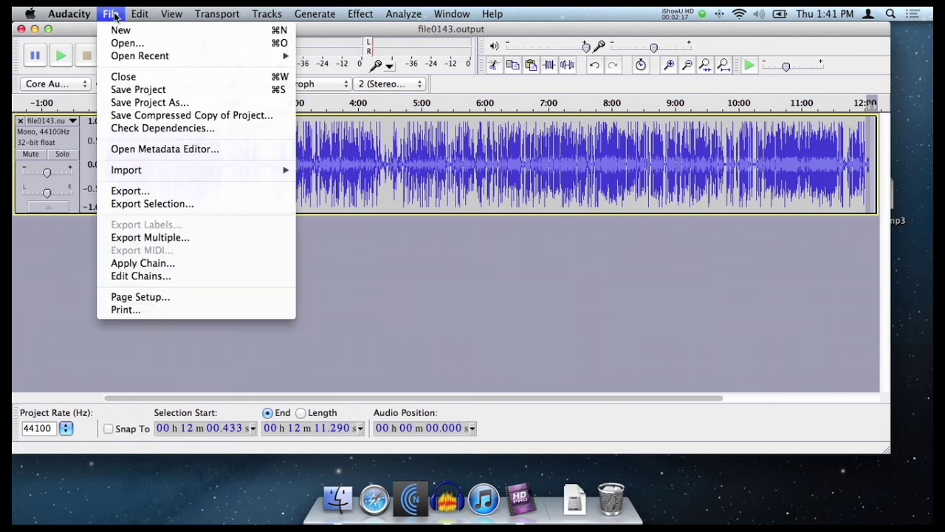
{"action": "left_click", "coordinate": [125, 193]}
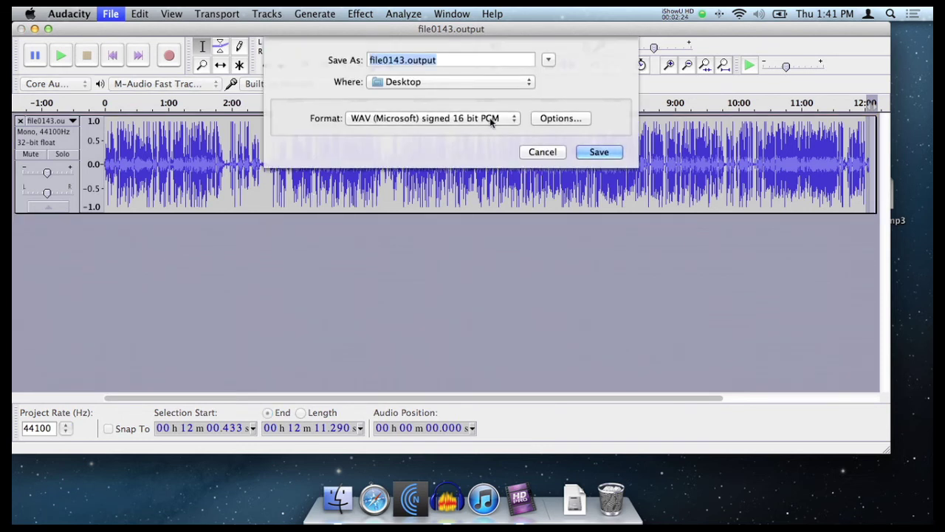
{"action": "left_click", "coordinate": [492, 120]}
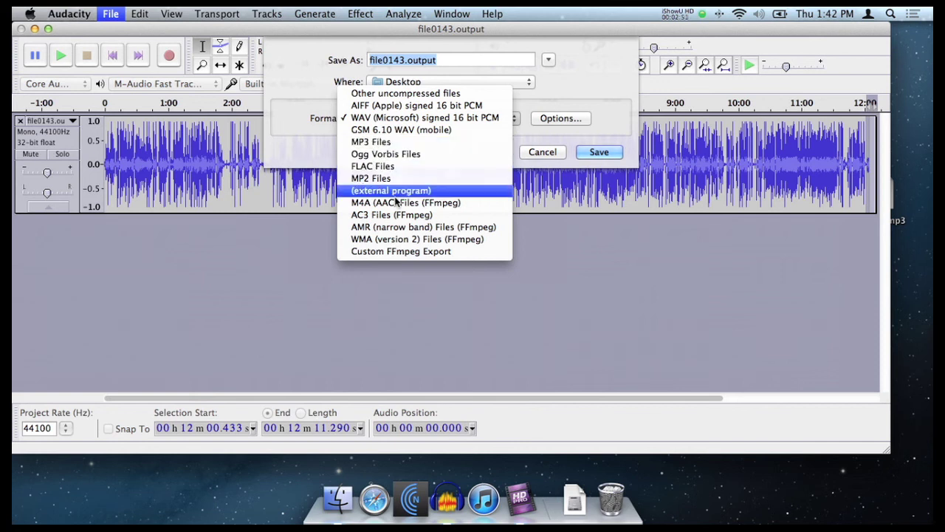
{"action": "left_click", "coordinate": [369, 142]}
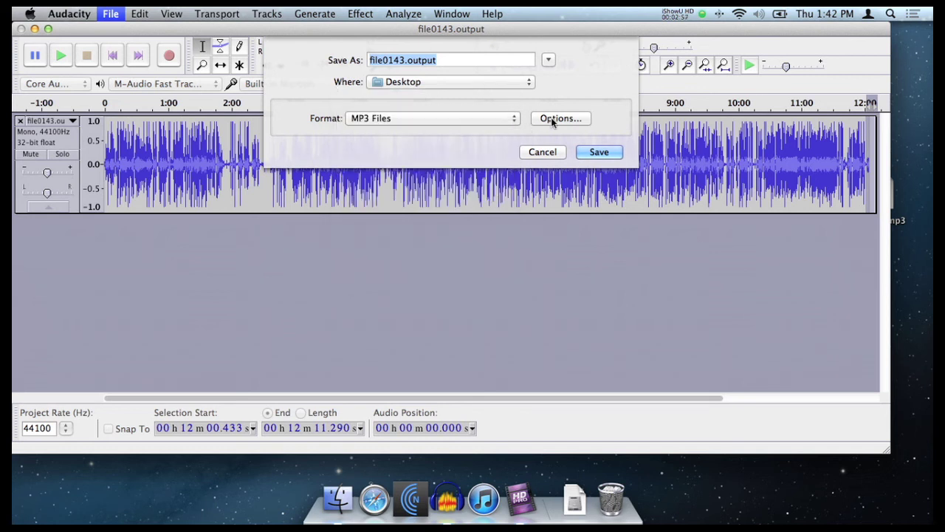
{"action": "left_click", "coordinate": [553, 120]}
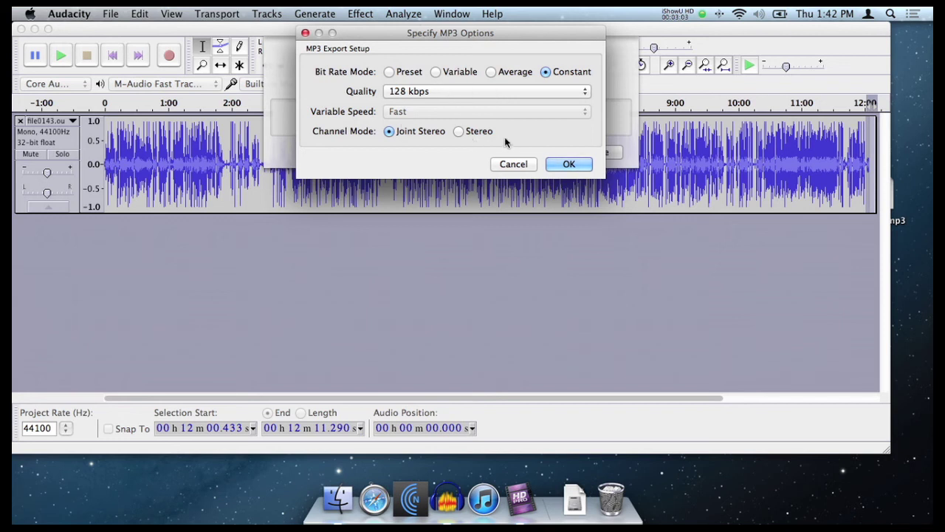
{"action": "left_click", "coordinate": [455, 91]}
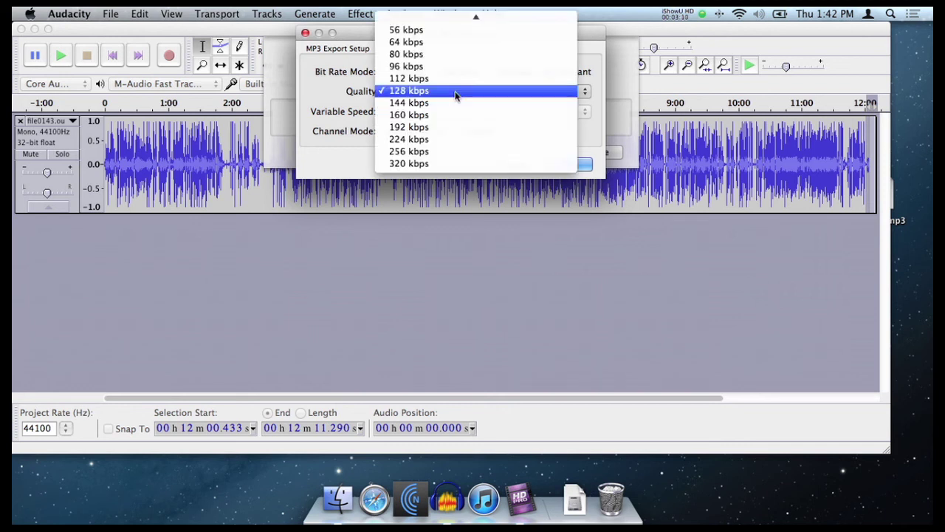
{"action": "left_click", "coordinate": [450, 42]}
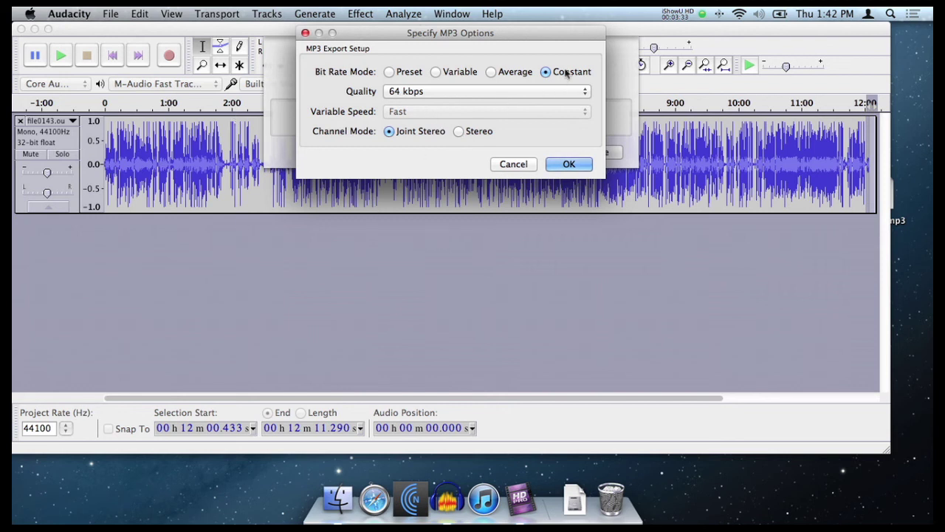
{"action": "left_click", "coordinate": [569, 164]}
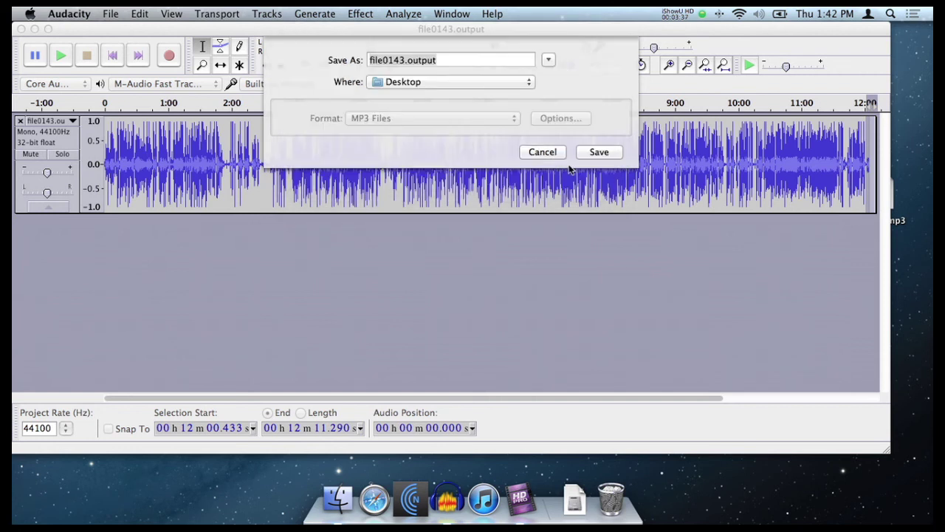
Rename the export file to episode10.mp3 and save it on the Desktop
{"action": "left_click", "coordinate": [425, 60]}
{"action": "double_click", "coordinate": [419, 59]}
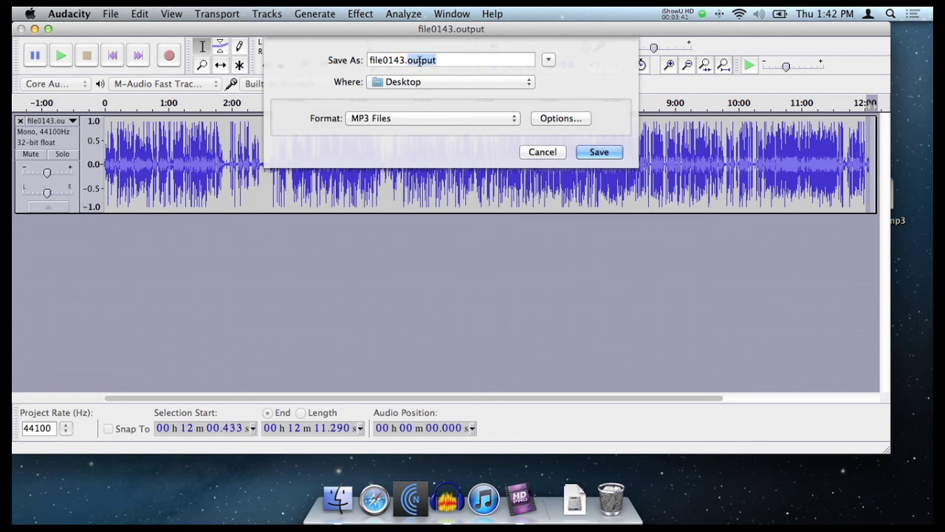
{"action": "type", "text": "mp3"}
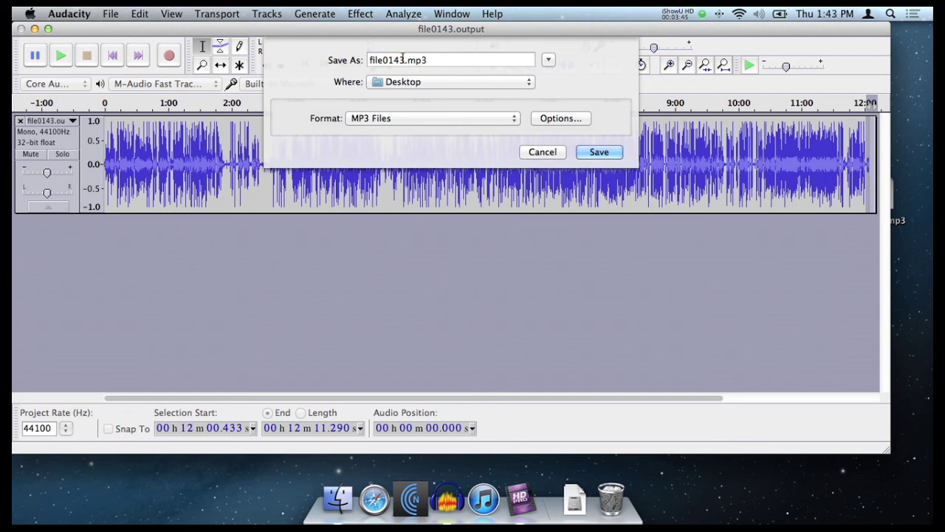
{"action": "double_click", "coordinate": [391, 58]}
{"action": "type", "text": "episode10"}
{"action": "left_click", "coordinate": [599, 151]}
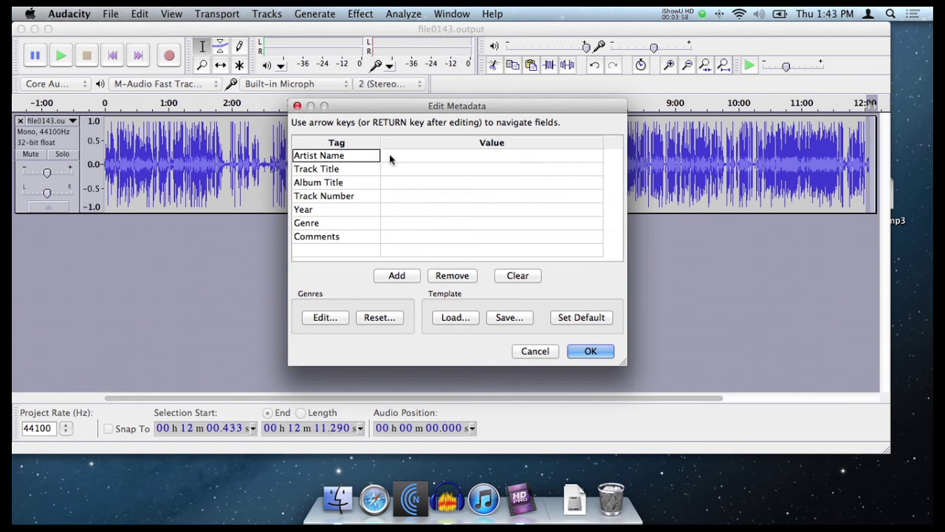
Leave the Artist, Track and Album Title metadata blank and confirm
{"action": "left_click", "coordinate": [390, 158]}
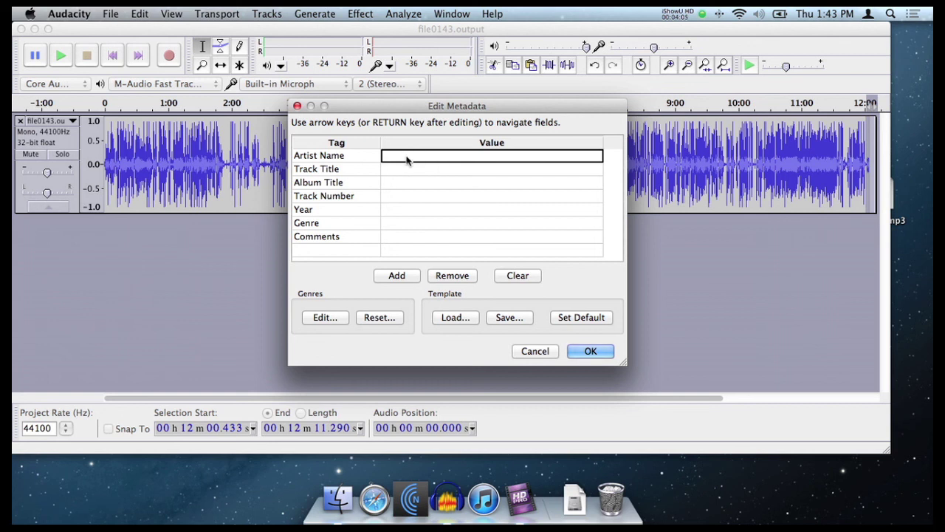
{"action": "left_click", "coordinate": [408, 161]}
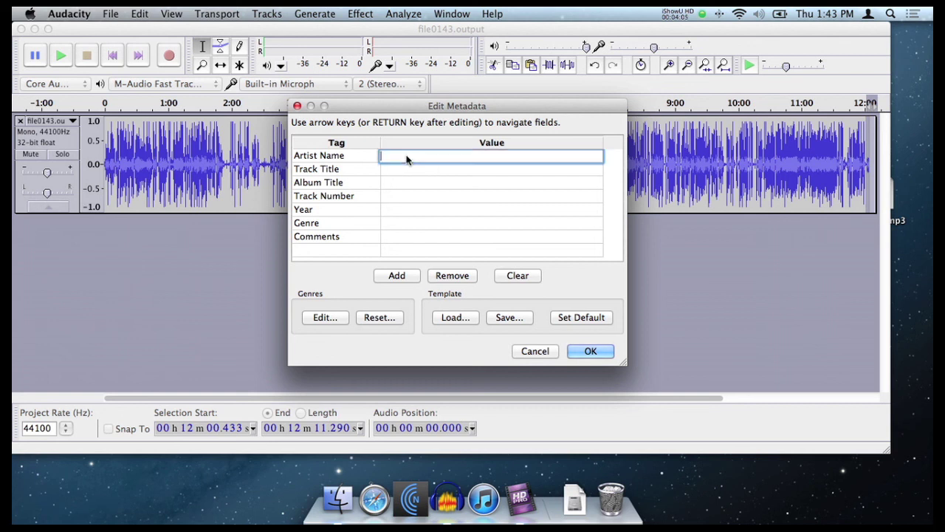
{"action": "left_click", "coordinate": [393, 171]}
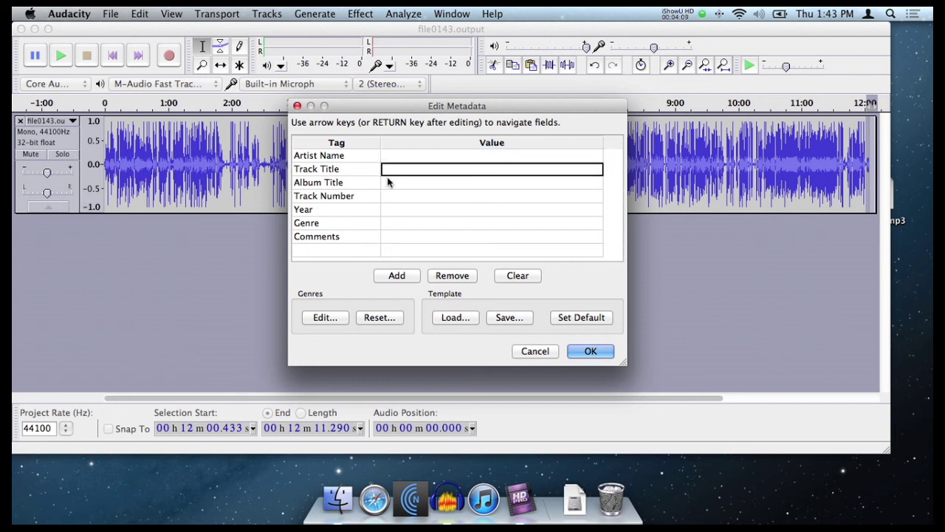
{"action": "left_click", "coordinate": [394, 185]}
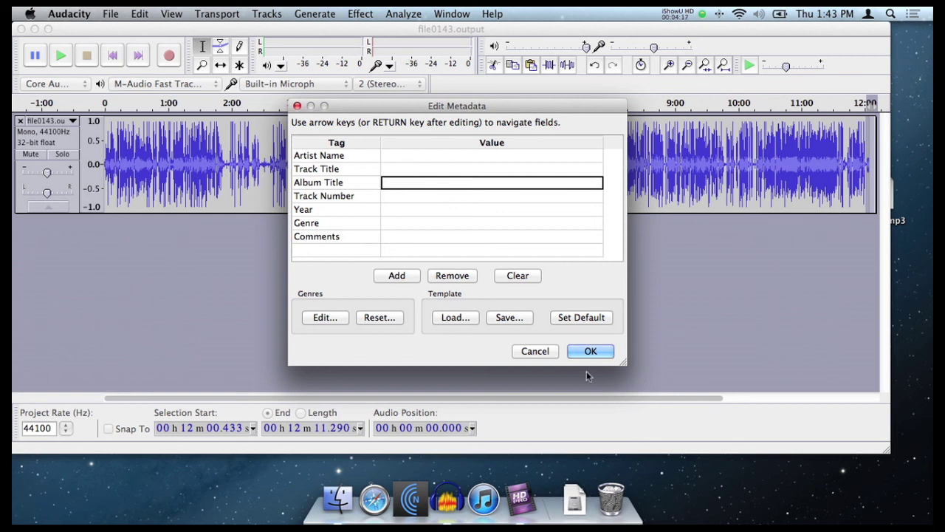
{"action": "left_click", "coordinate": [593, 351]}
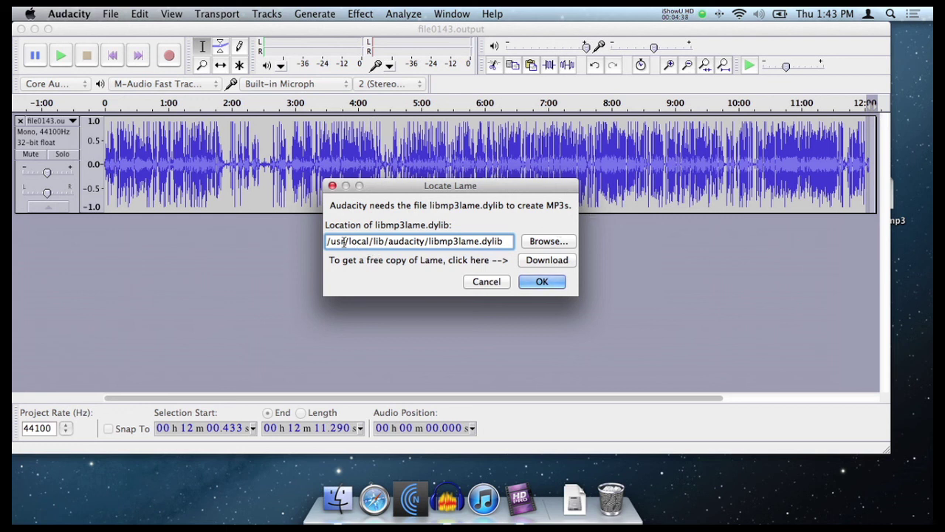
Start the free LAME download from Locate Lame, then close the project window
{"action": "left_click_drag", "start_coordinate": [329, 242], "coordinate": [473, 248]}
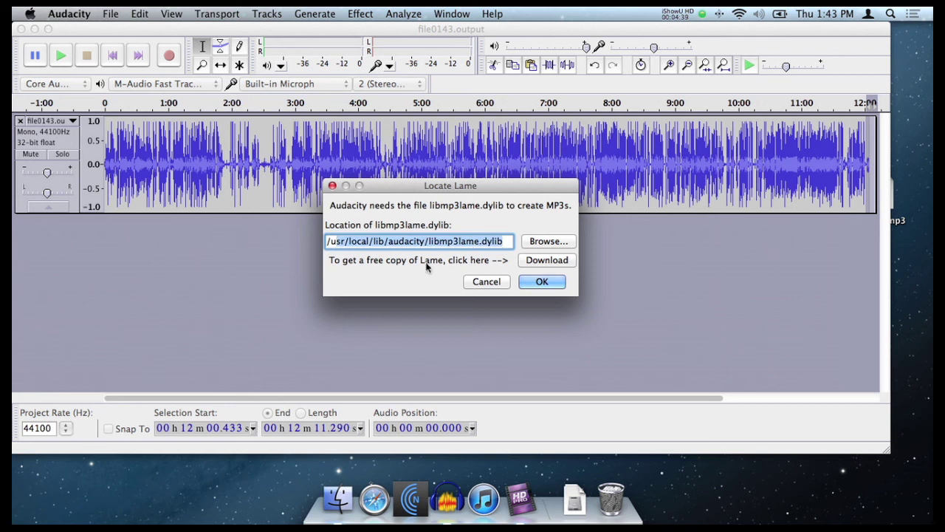
{"action": "left_click", "coordinate": [565, 262]}
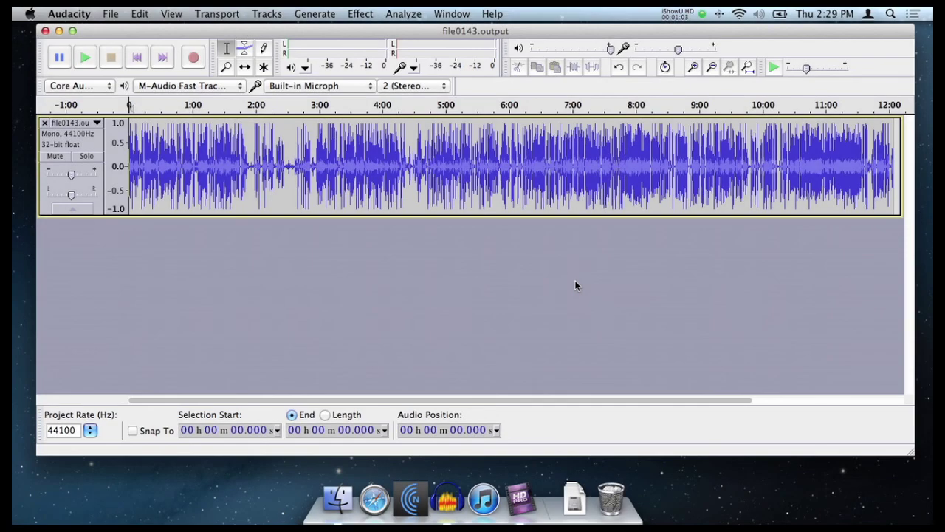
{"action": "left_click", "coordinate": [45, 31]}
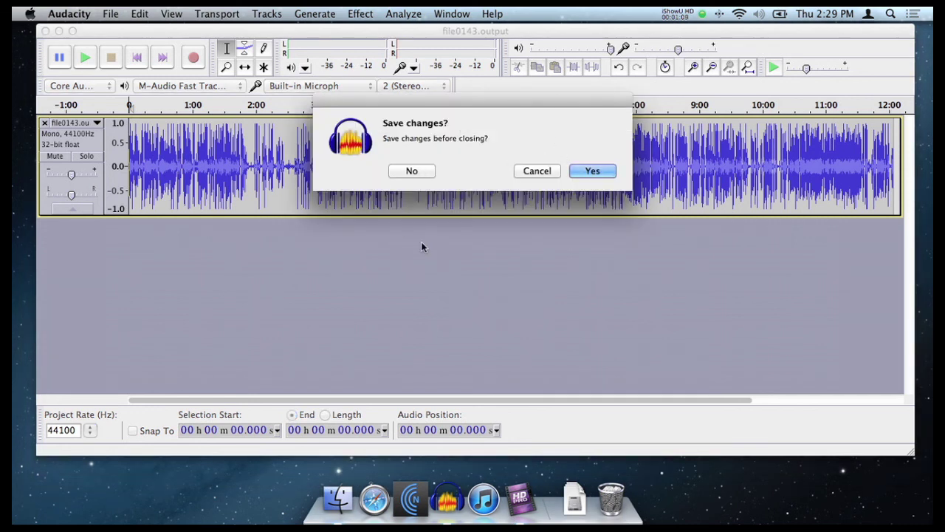
Discard project changes, then open episode10.mp3 from the Desktop in QuickTime Player
{"action": "left_click", "coordinate": [412, 171]}
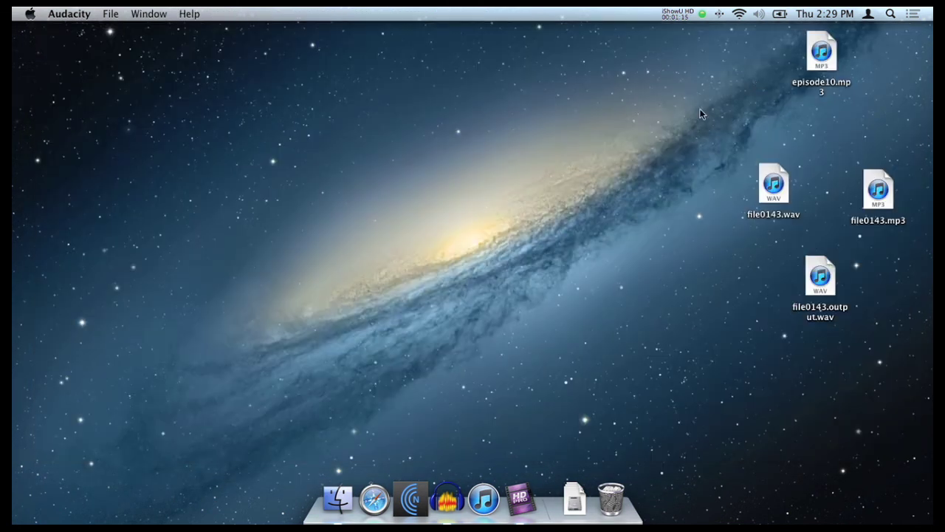
{"action": "left_click_drag", "start_coordinate": [828, 59], "coordinate": [571, 214]}
{"action": "right_click", "coordinate": [560, 200]}
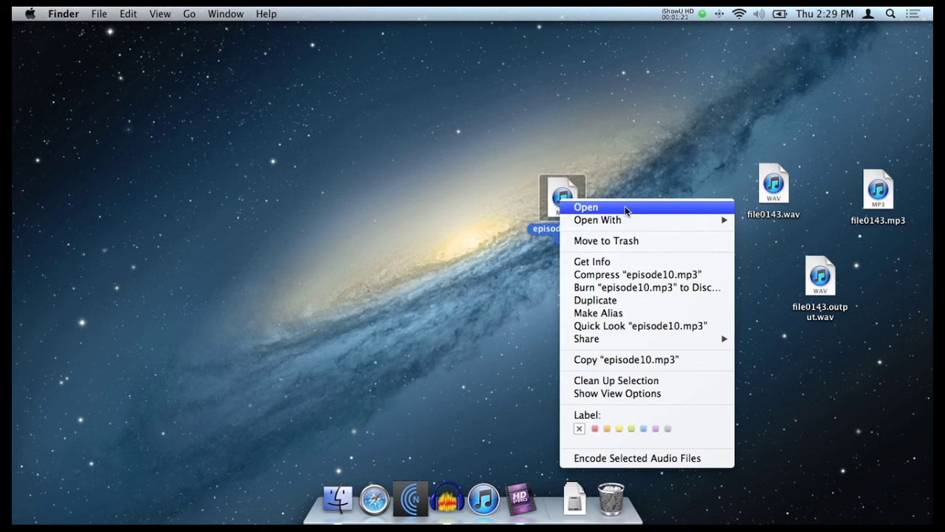
{"action": "mouse_move", "coordinate": [672, 222]}
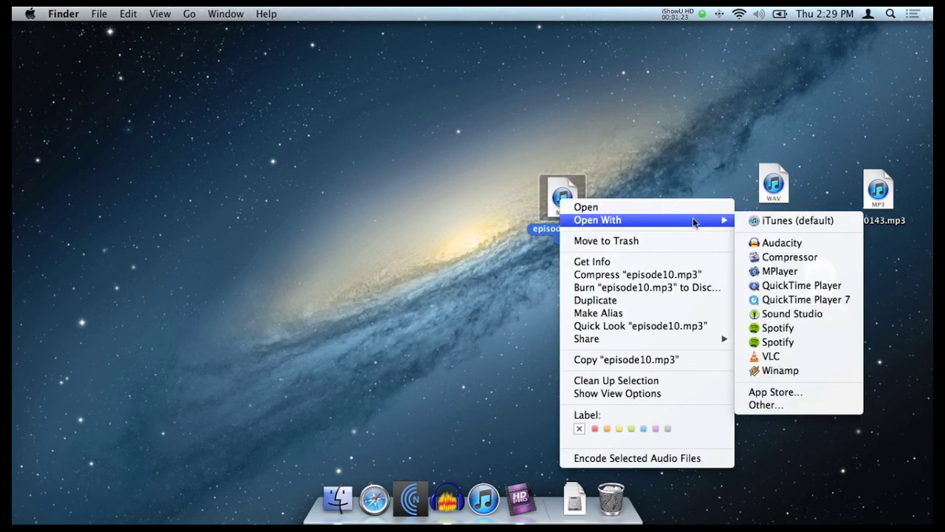
{"action": "left_click", "coordinate": [825, 288]}
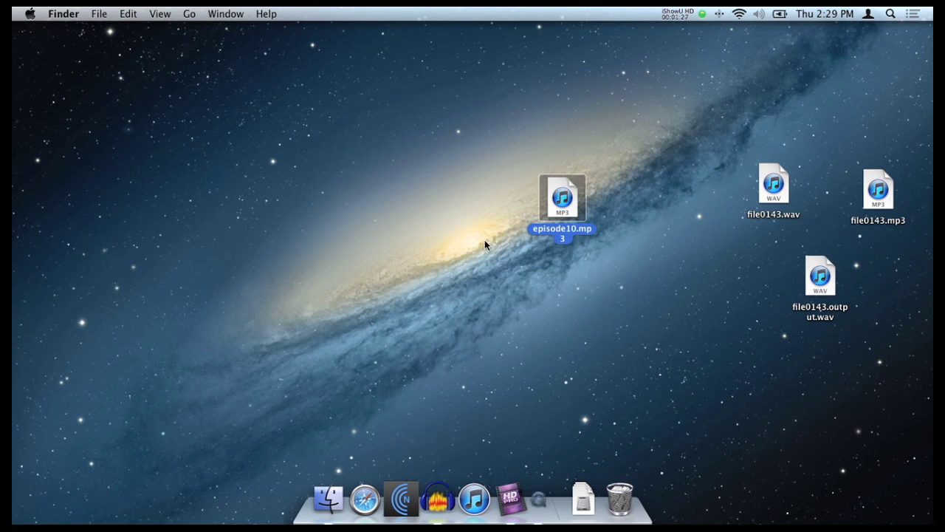